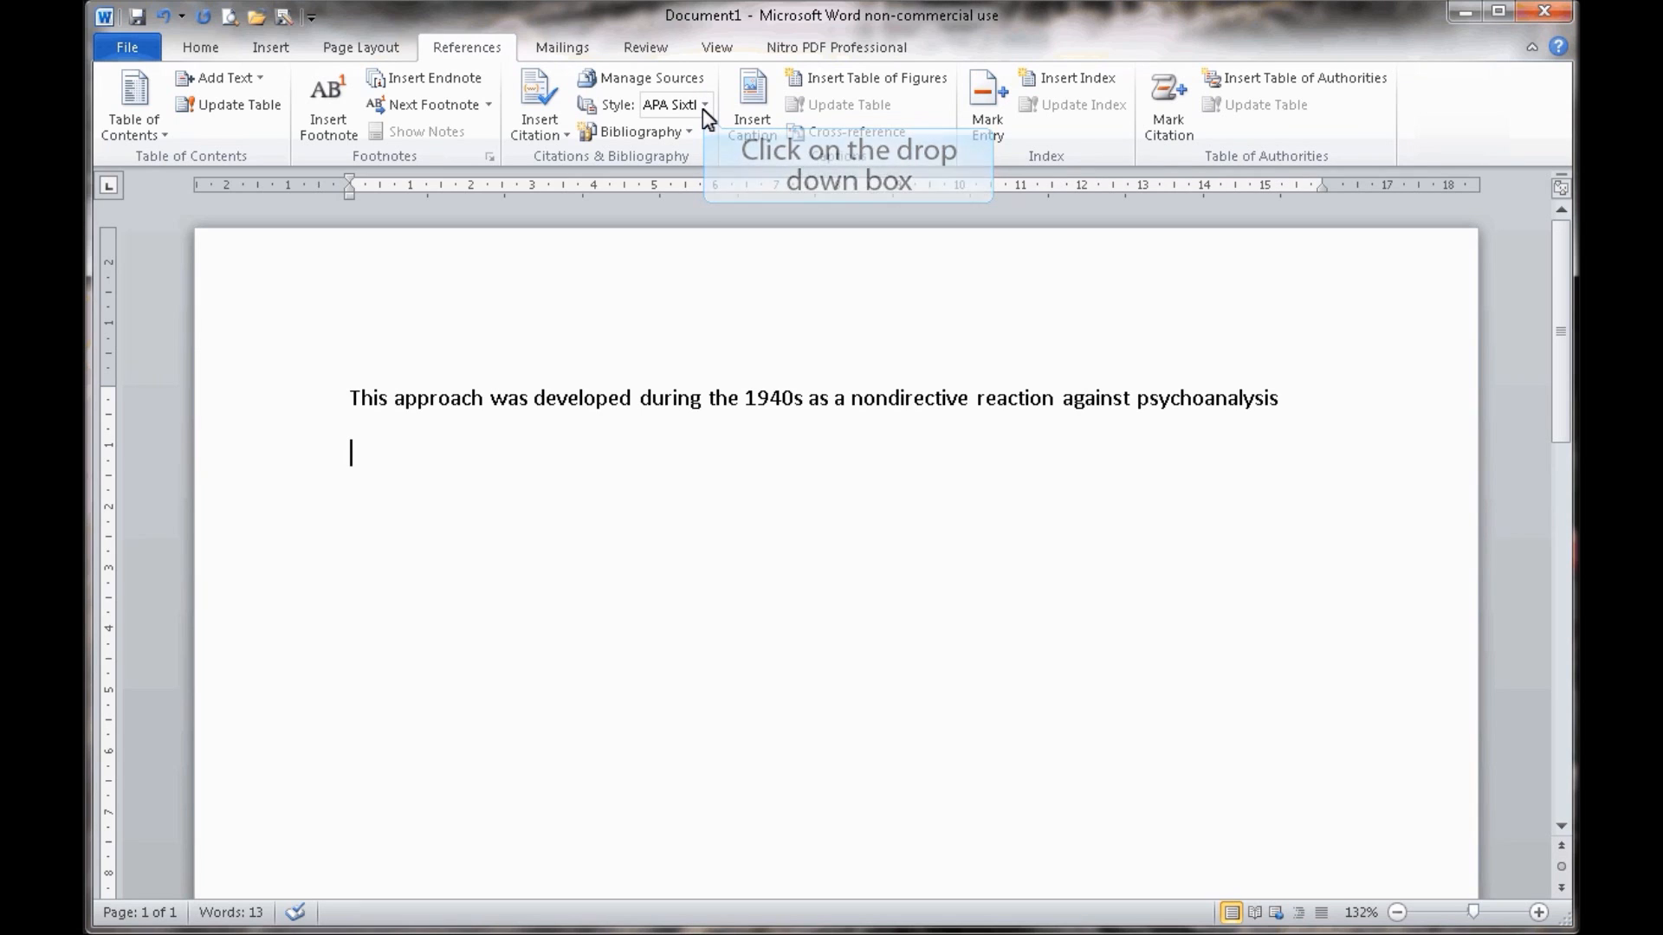
# - Set the citation style to APA Sixth Edition and start a new citation source of type Book
pyautogui.click(704, 105)
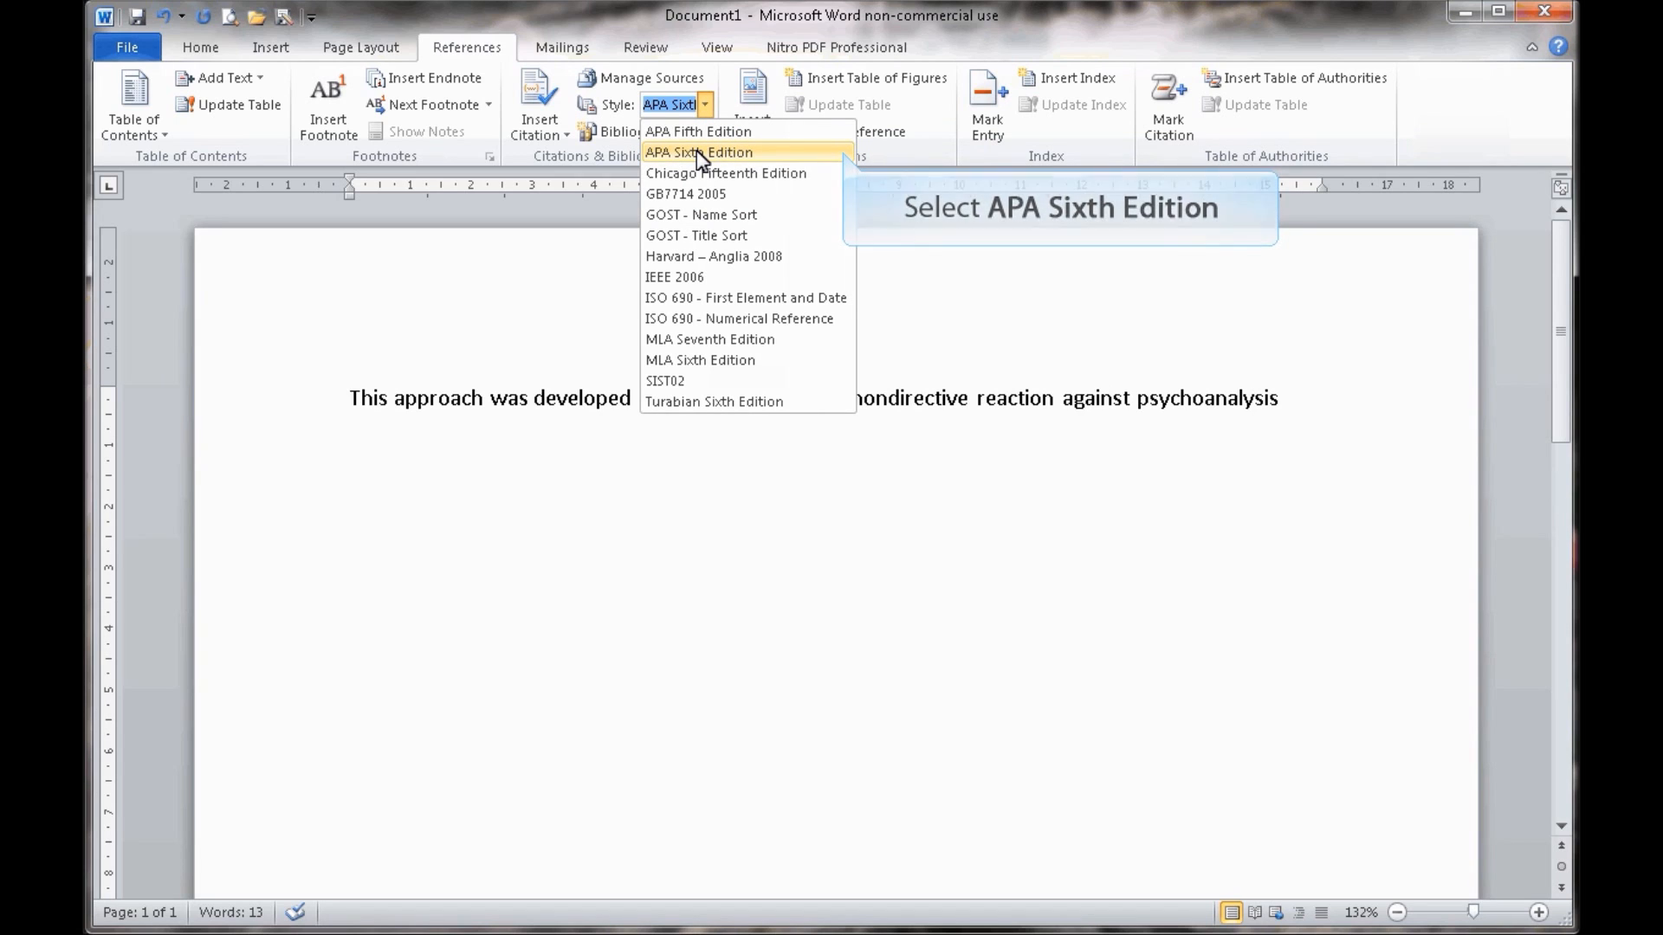
pyautogui.click(696, 151)
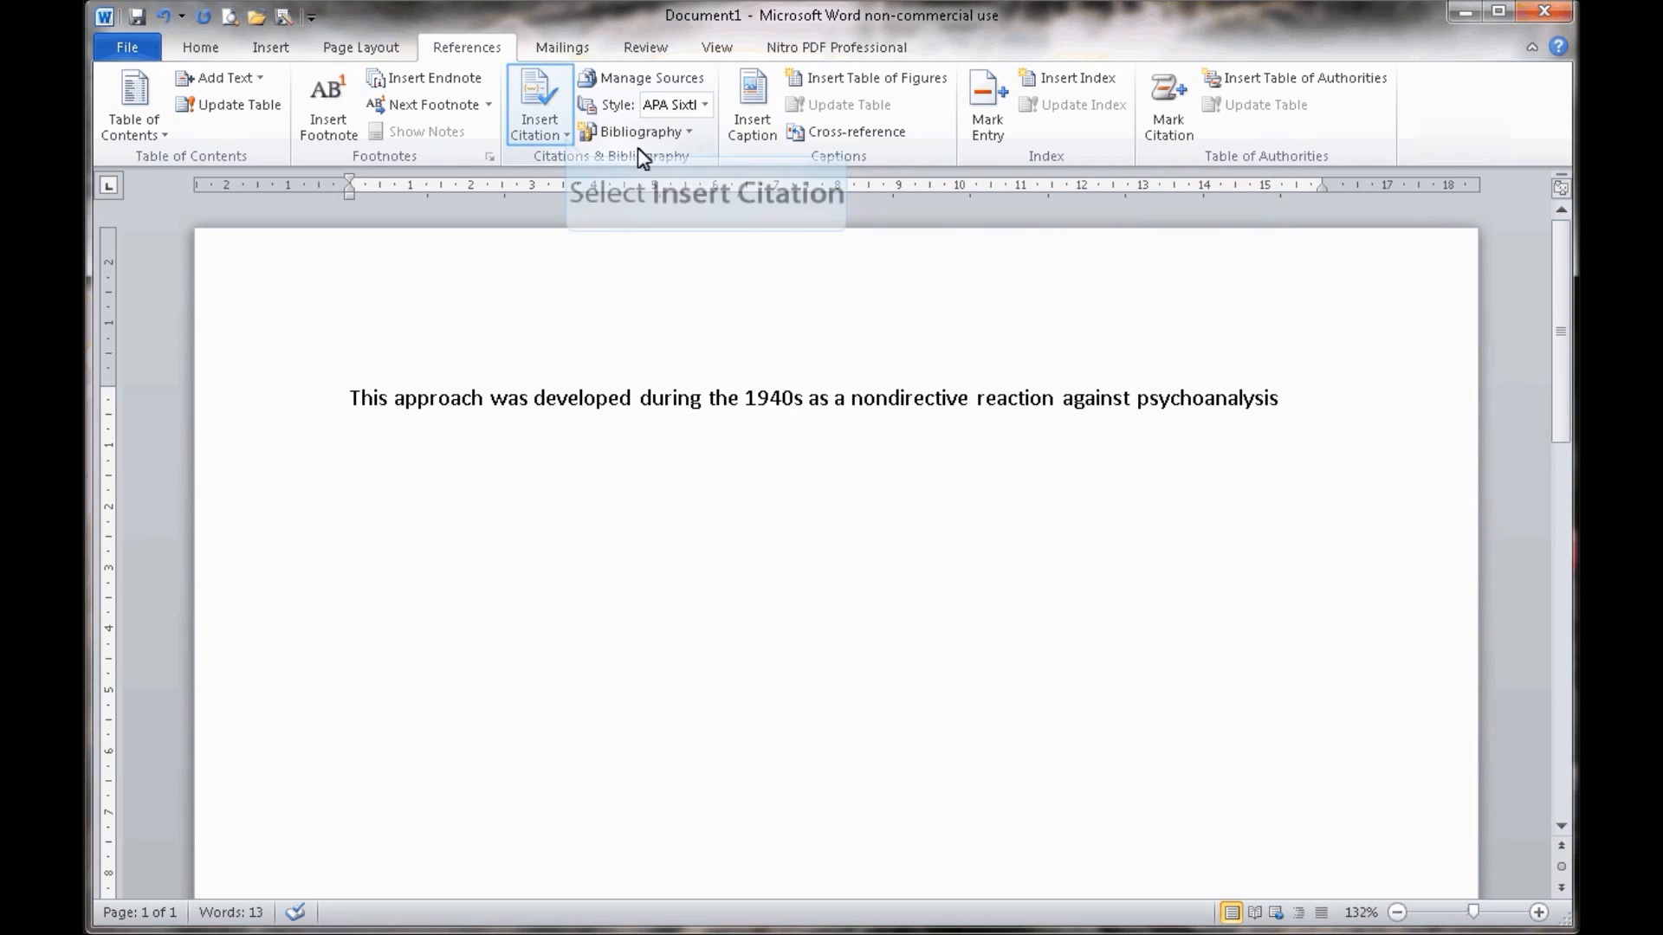
pyautogui.click(547, 130)
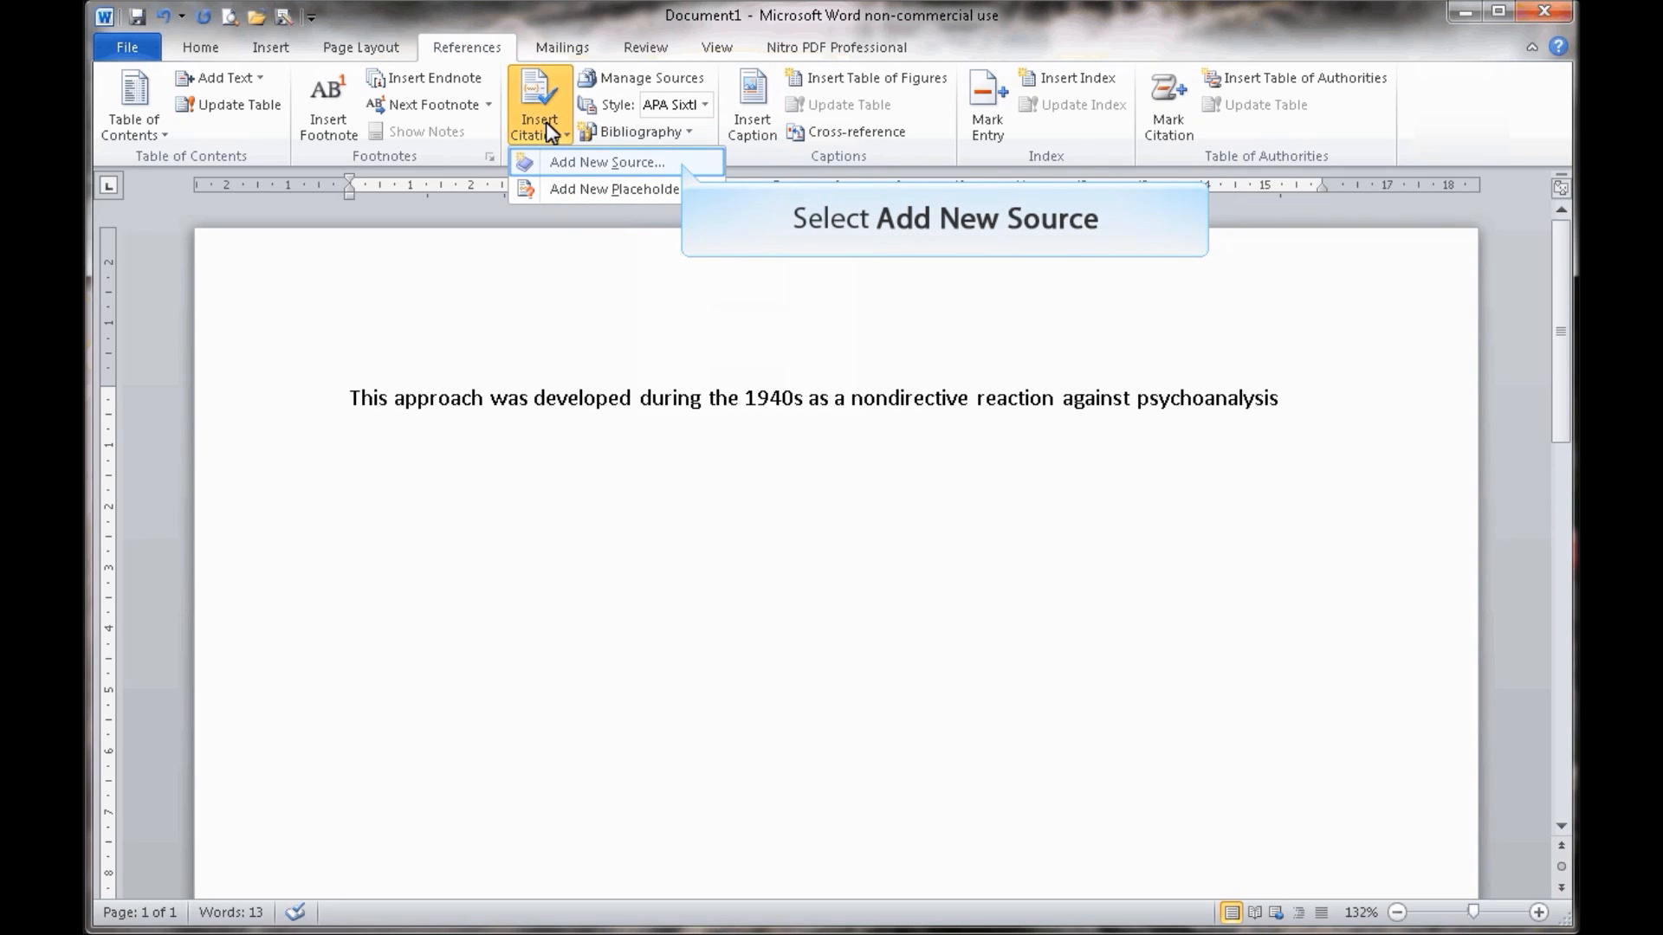
pyautogui.click(571, 164)
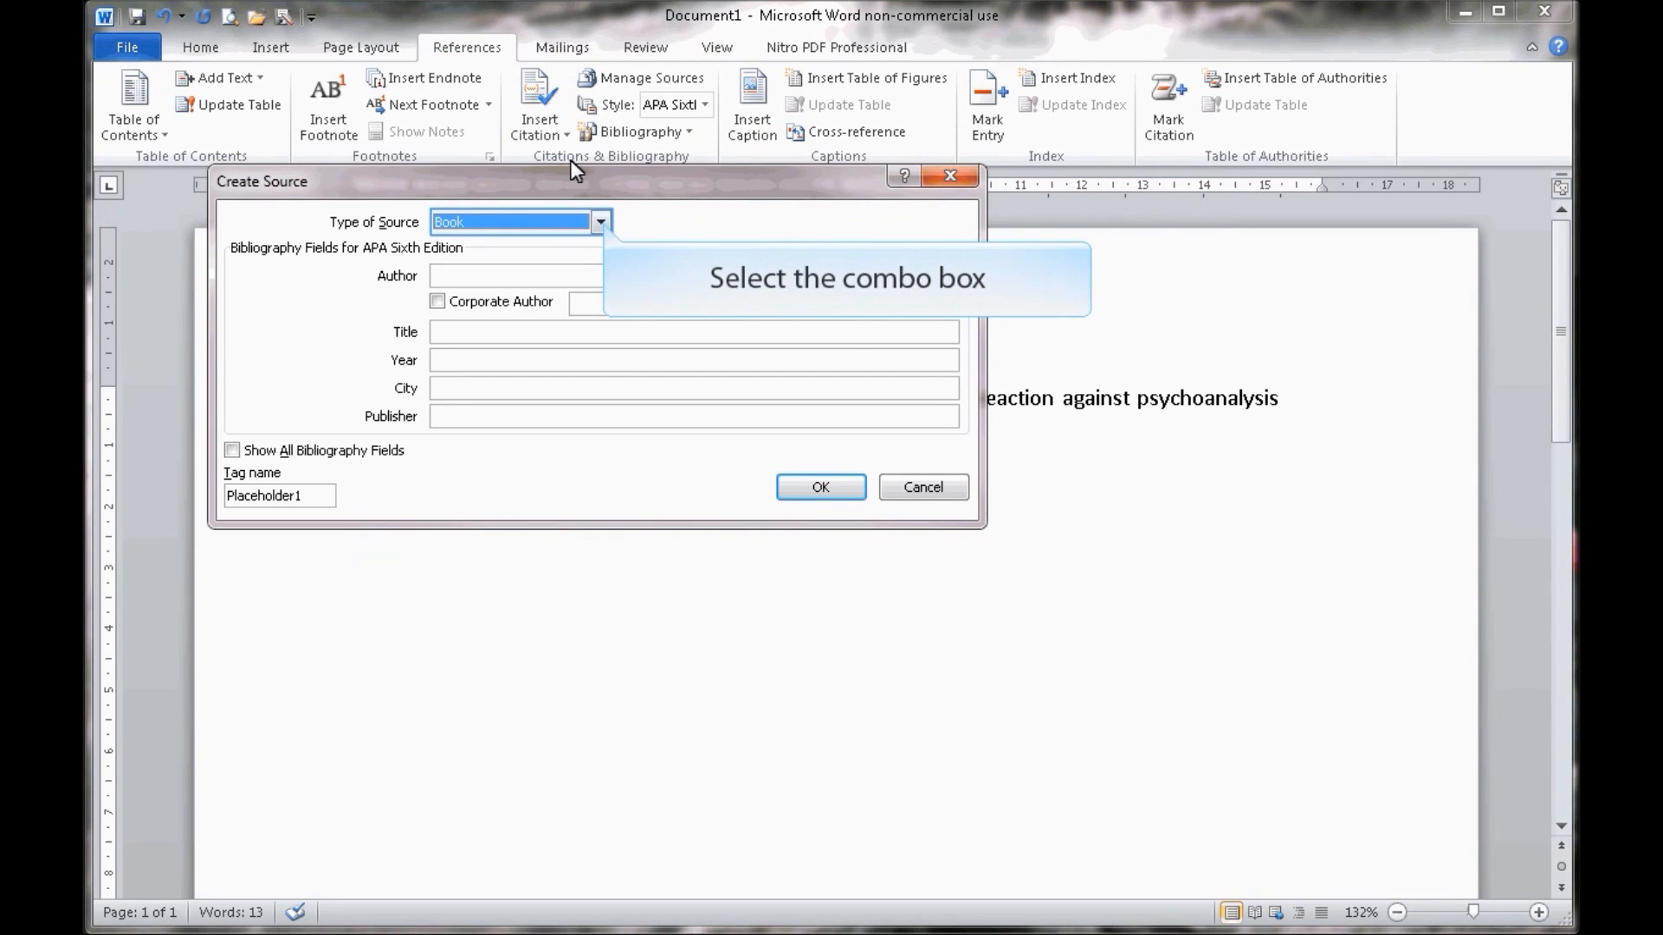
pyautogui.click(604, 223)
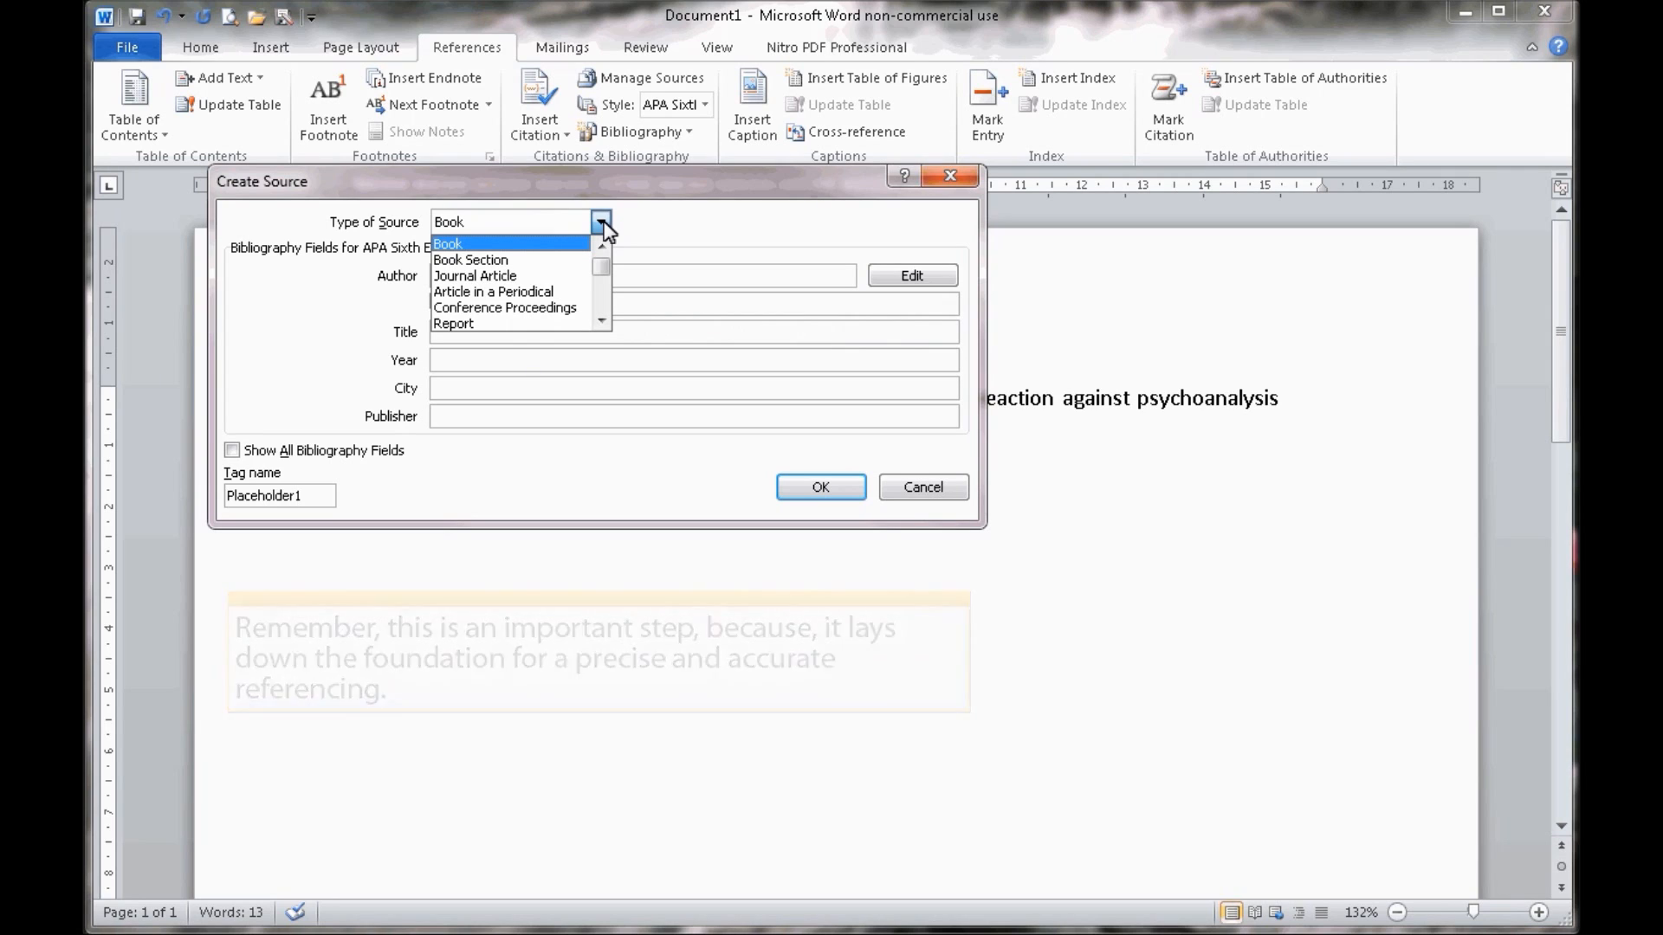
pyautogui.click(601, 223)
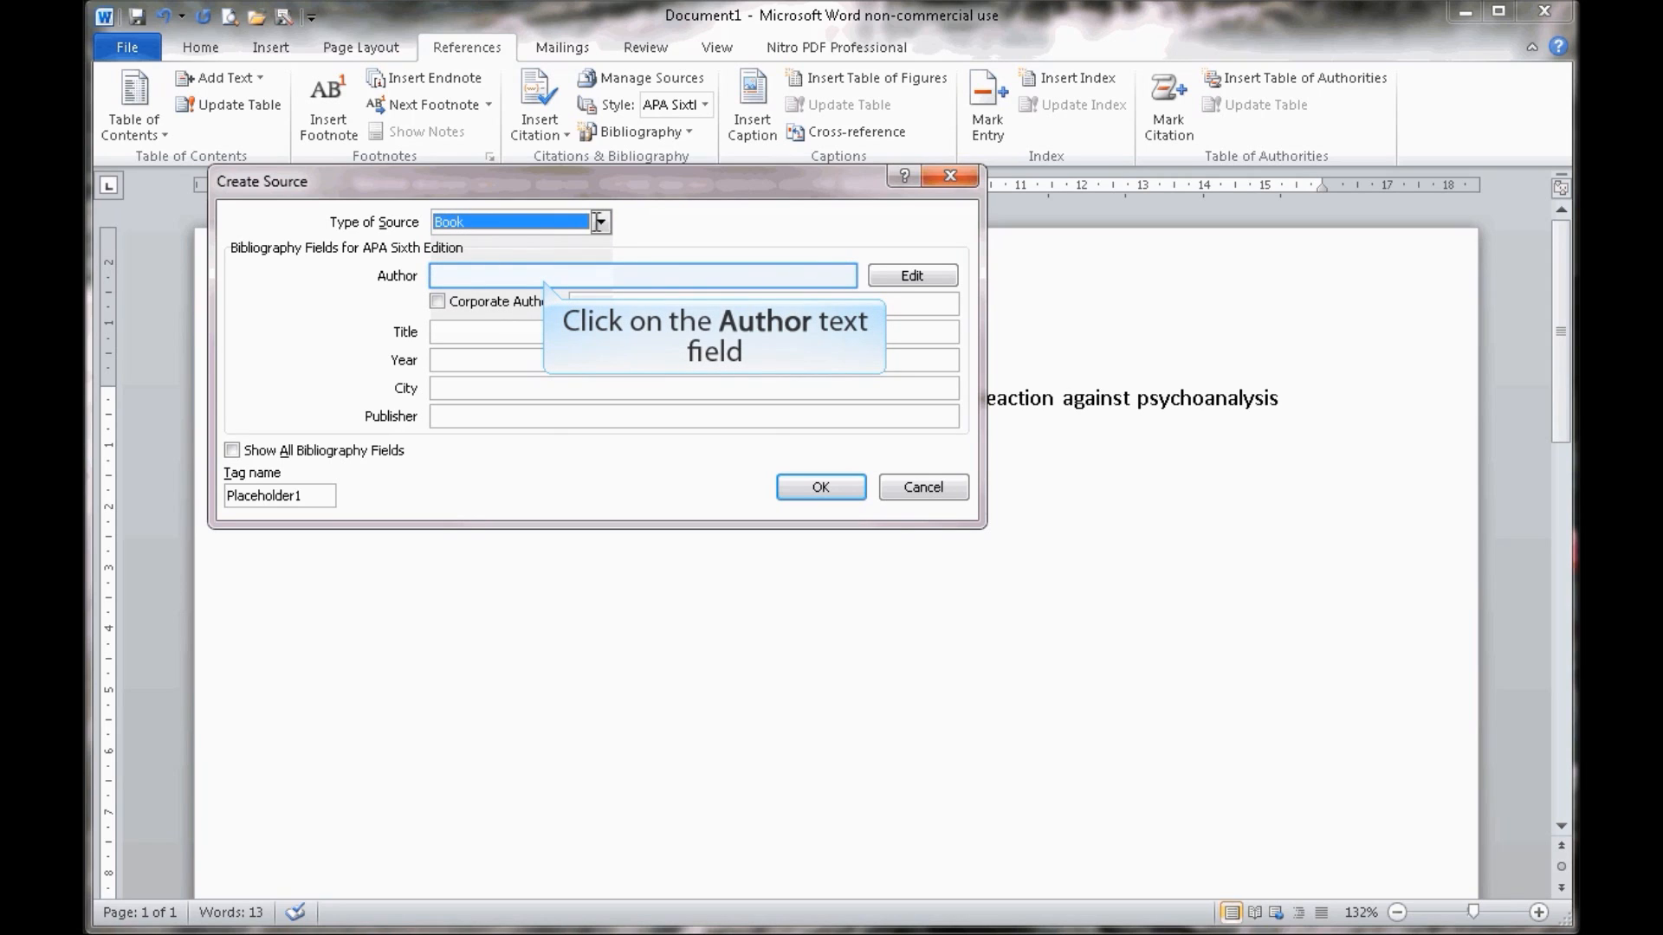
# - Add the author's last and first name to the new book source
pyautogui.click(449, 277)
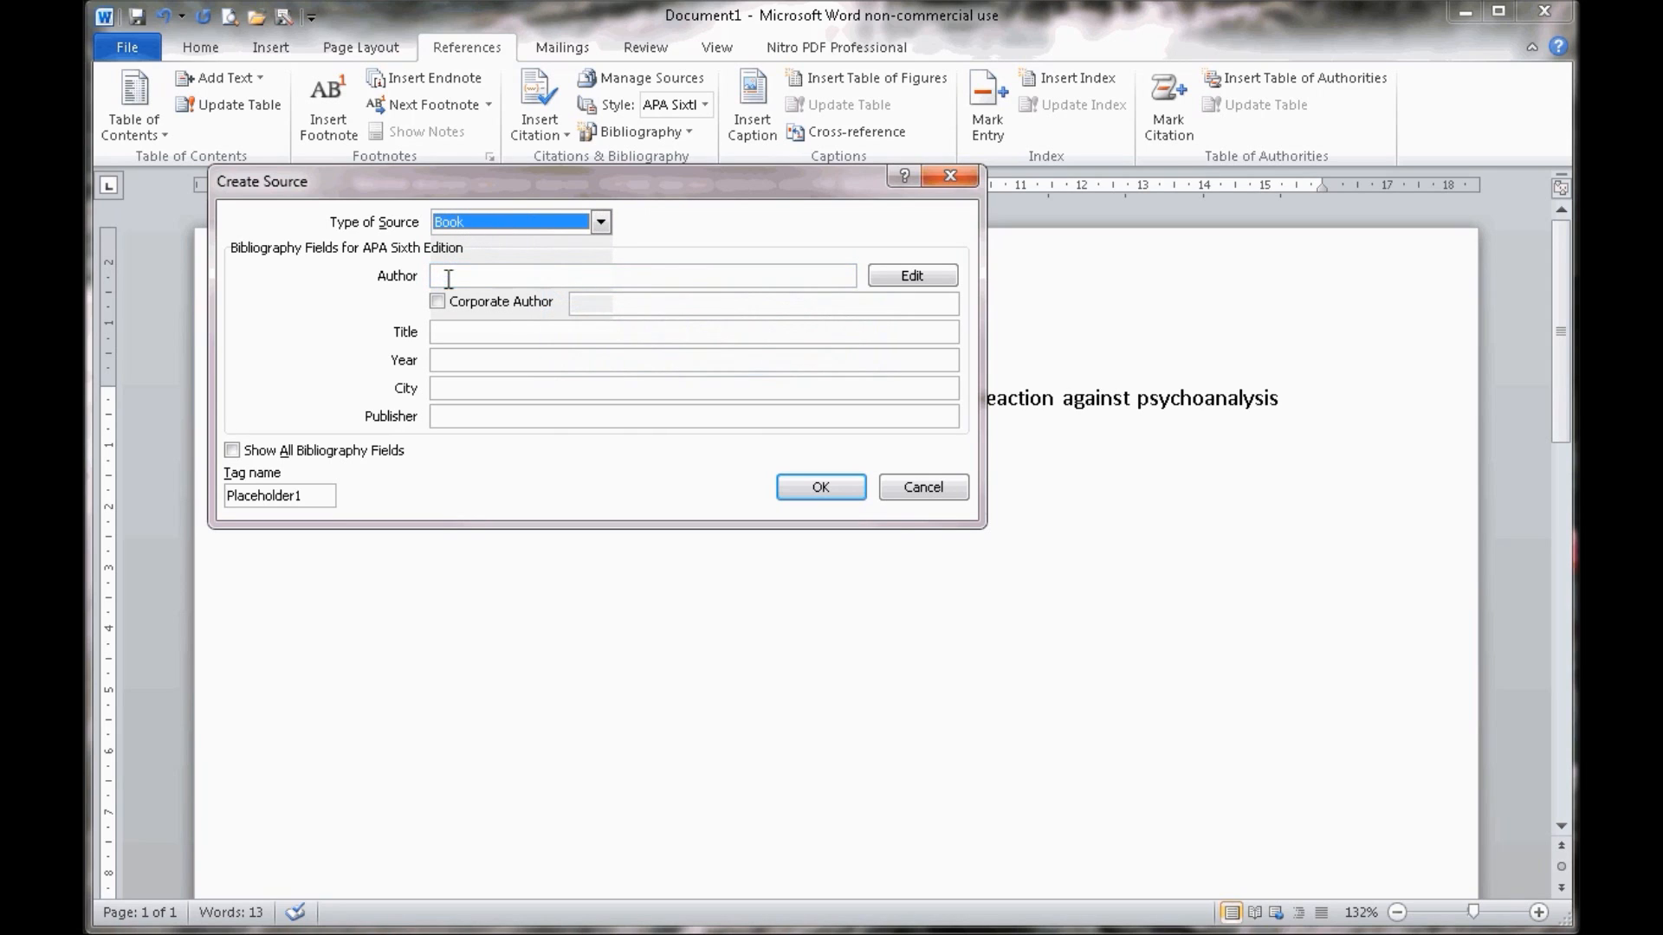
pyautogui.click(449, 277)
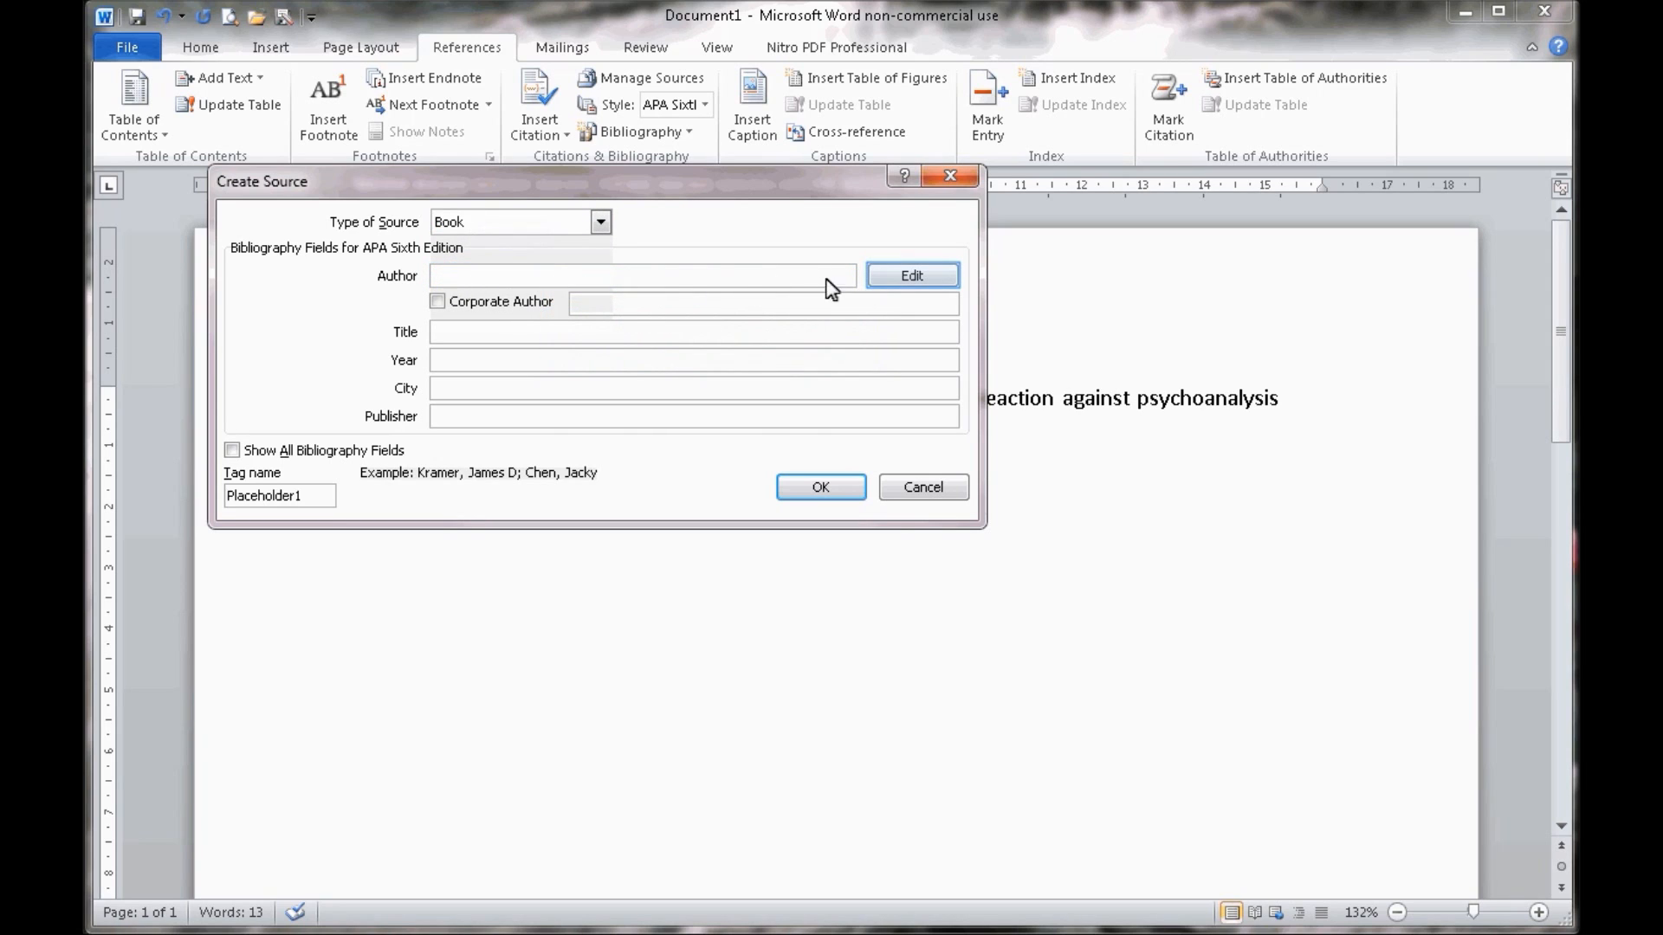
pyautogui.click(912, 277)
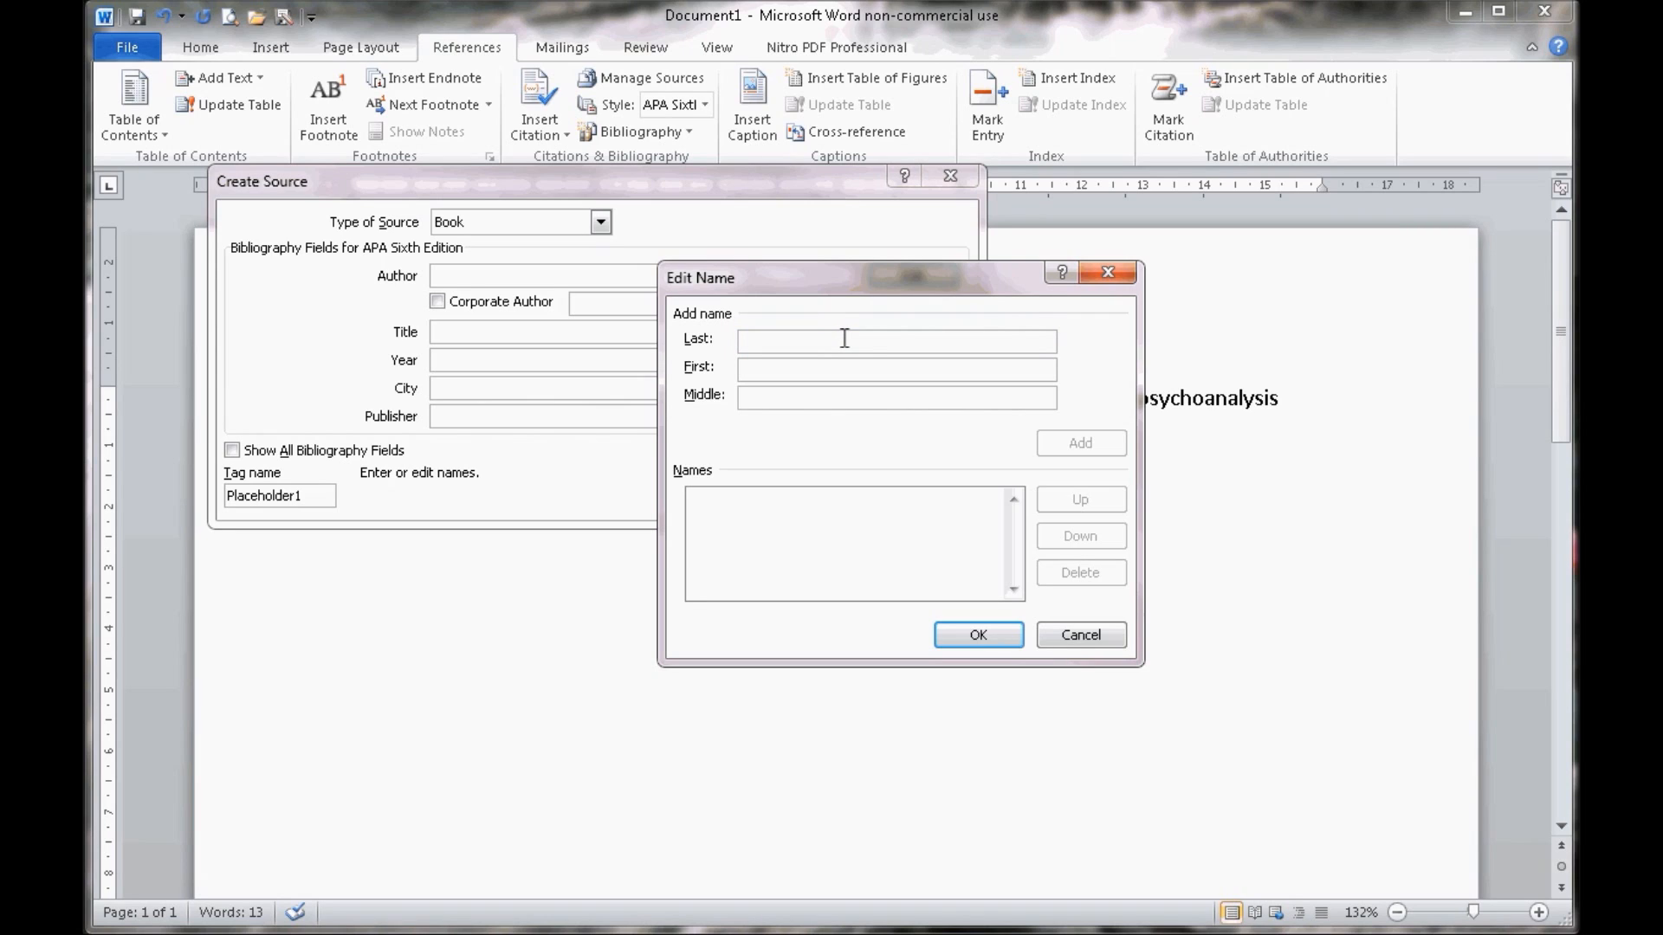
pyautogui.write('Corey')
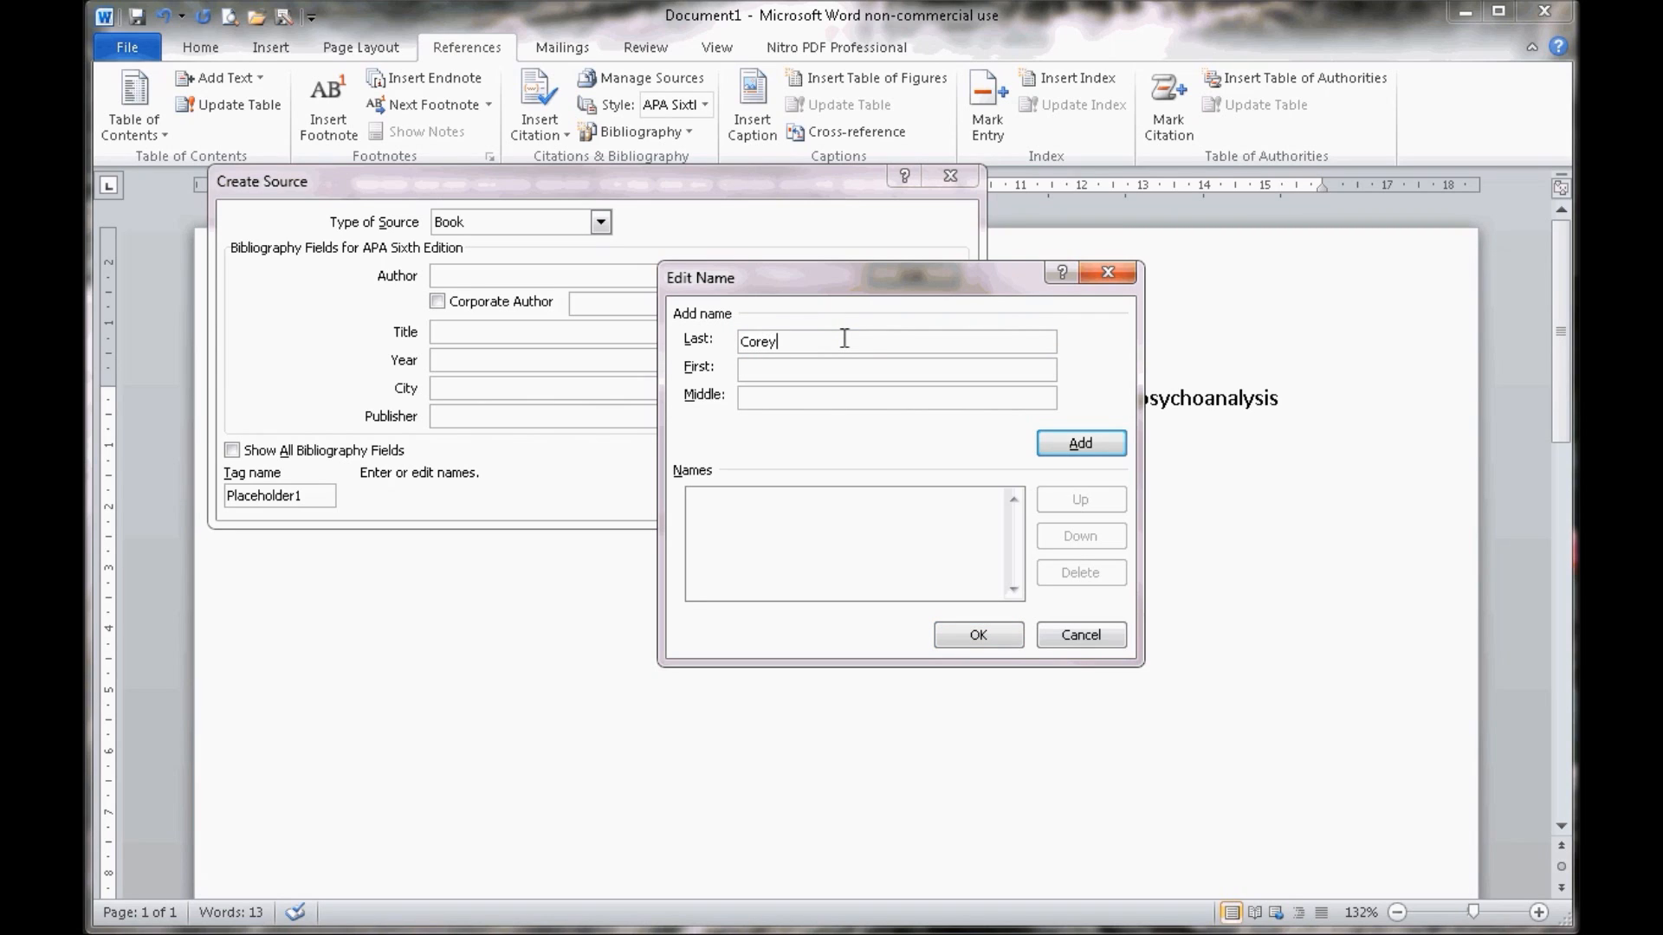
pyautogui.press('Tab')
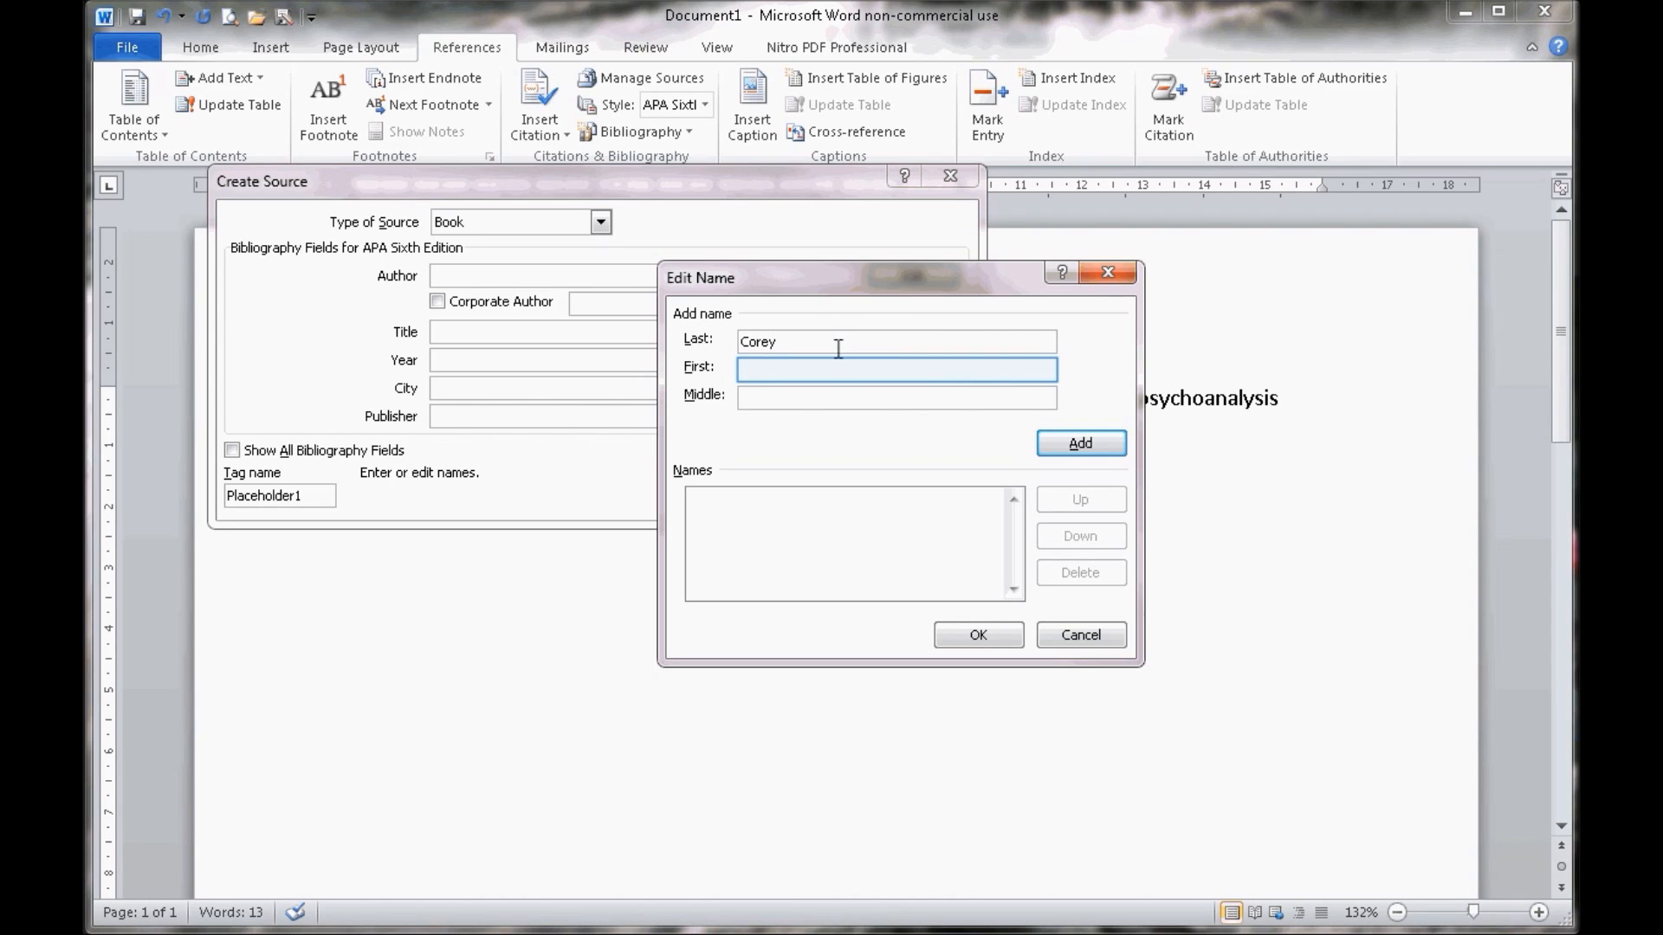
pyautogui.write('Gerald')
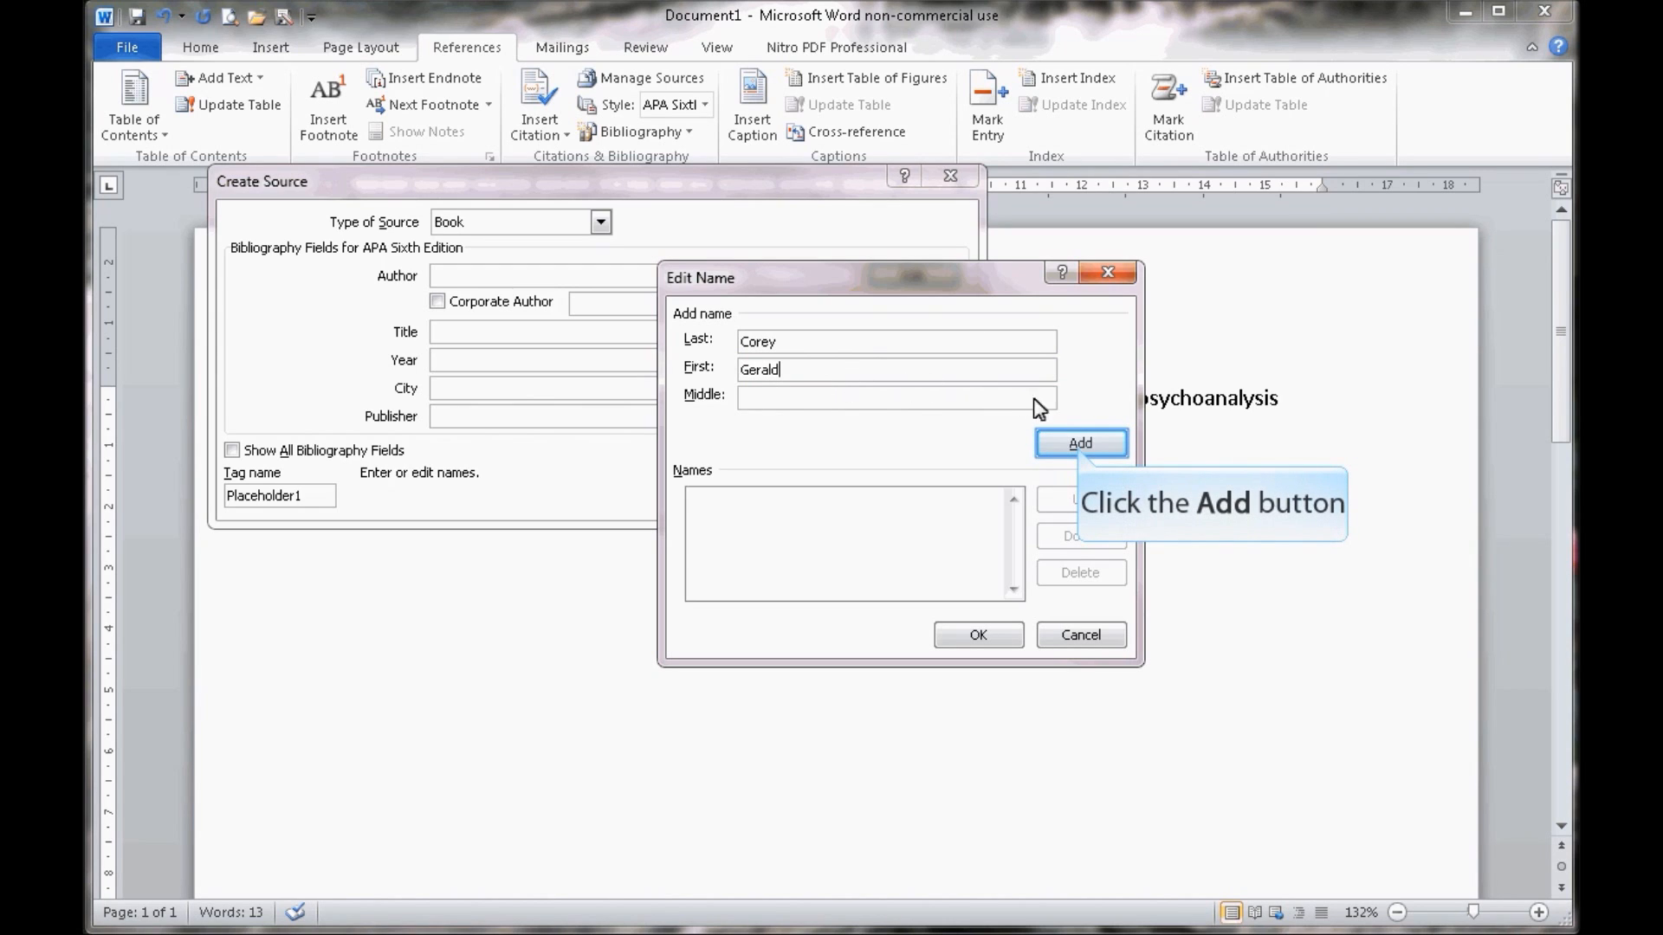
pyautogui.click(1080, 444)
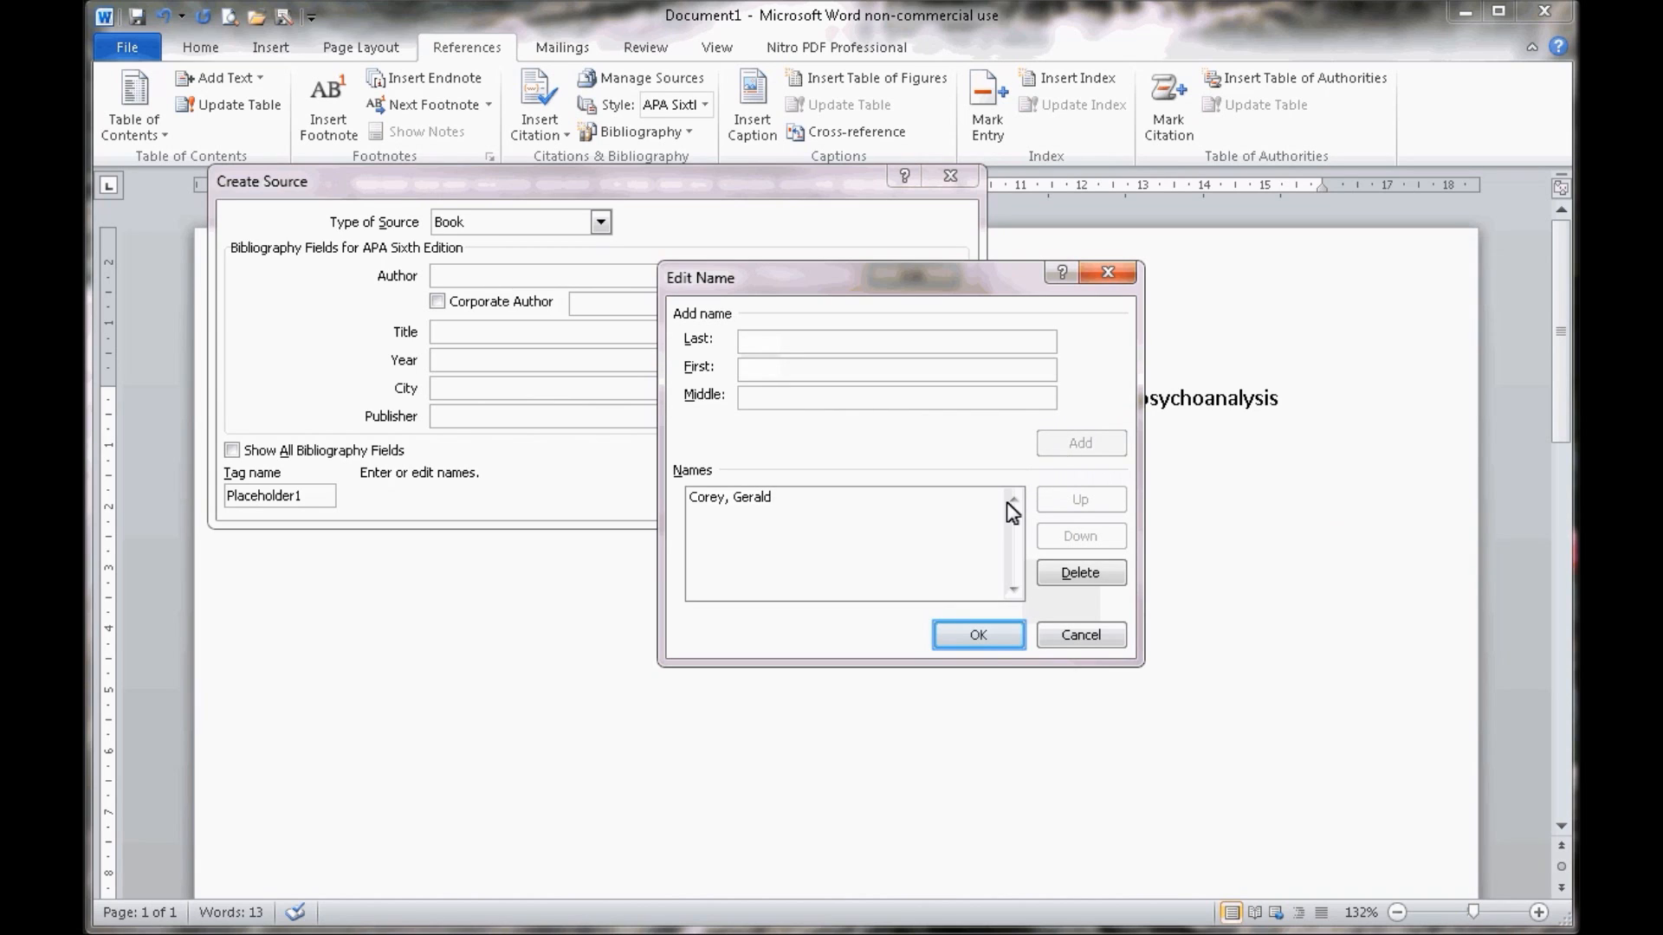
pyautogui.click(990, 639)
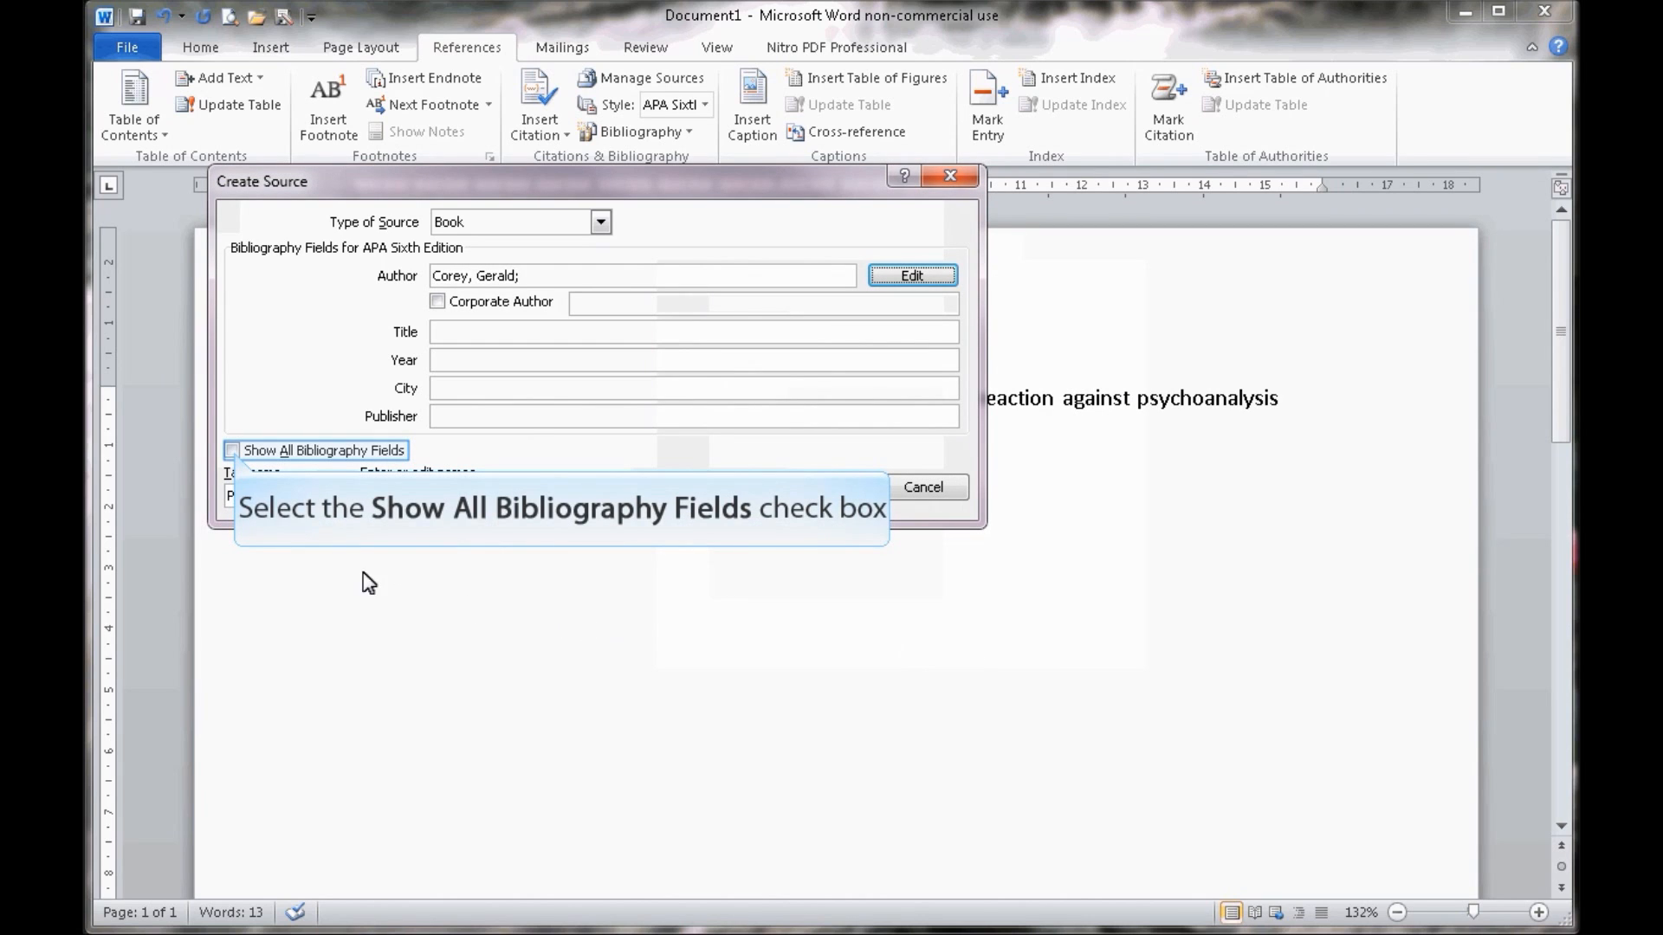
# - Show all bibliography fields for the book source and look through them down to the Edition field
pyautogui.click(232, 451)
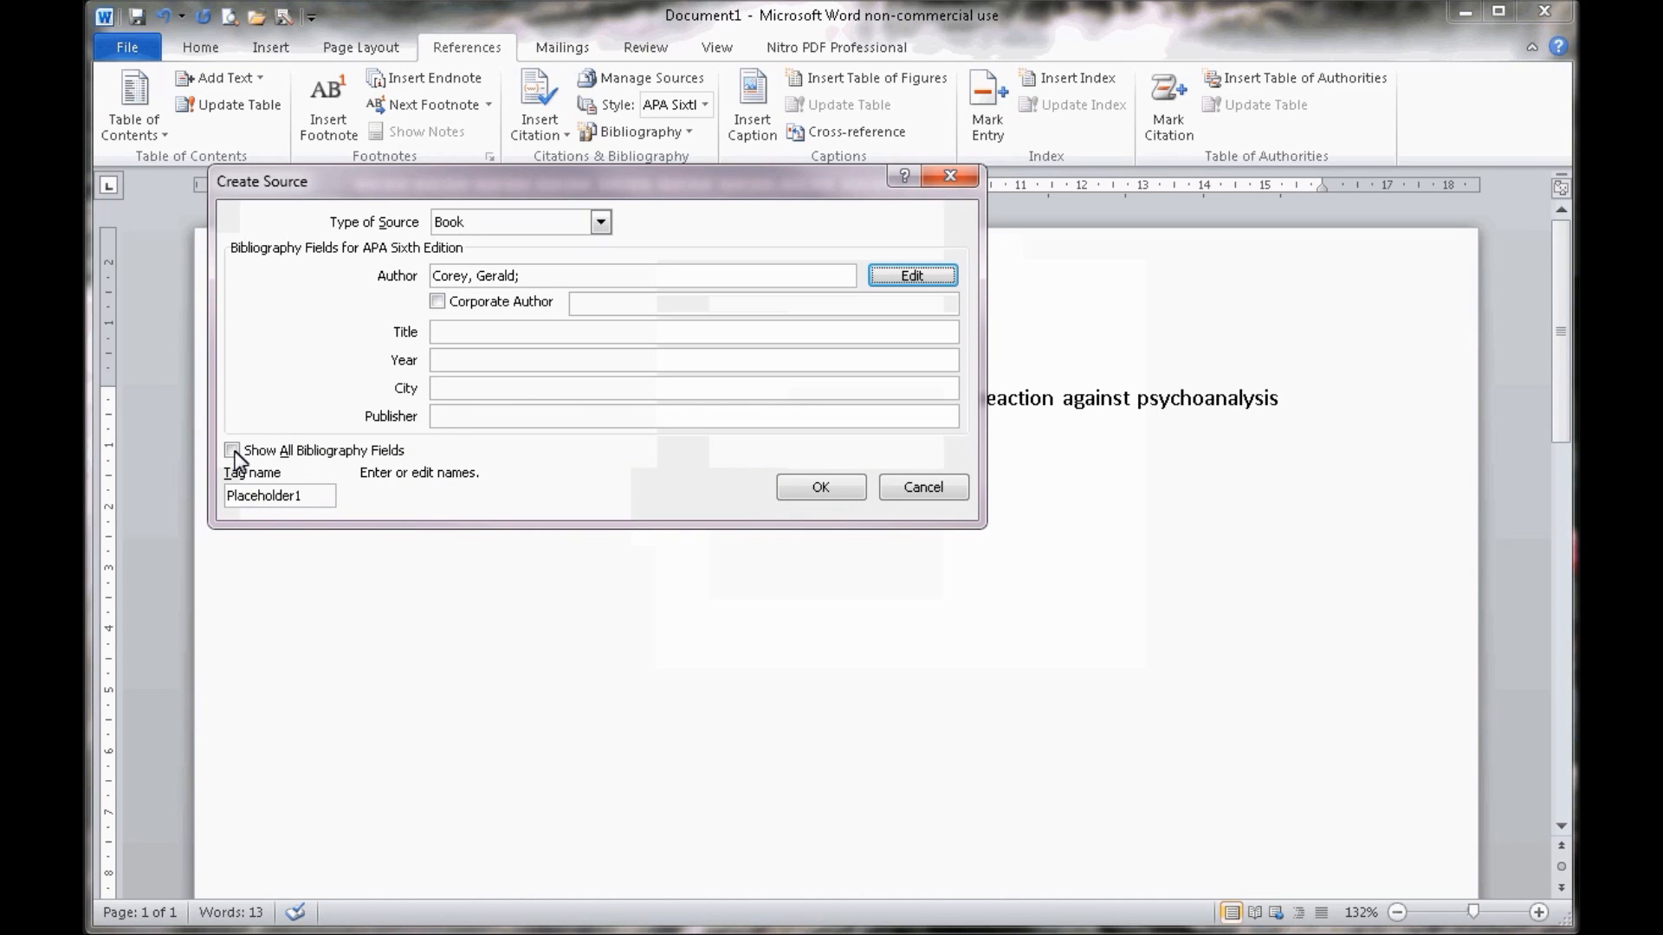
pyautogui.click(232, 450)
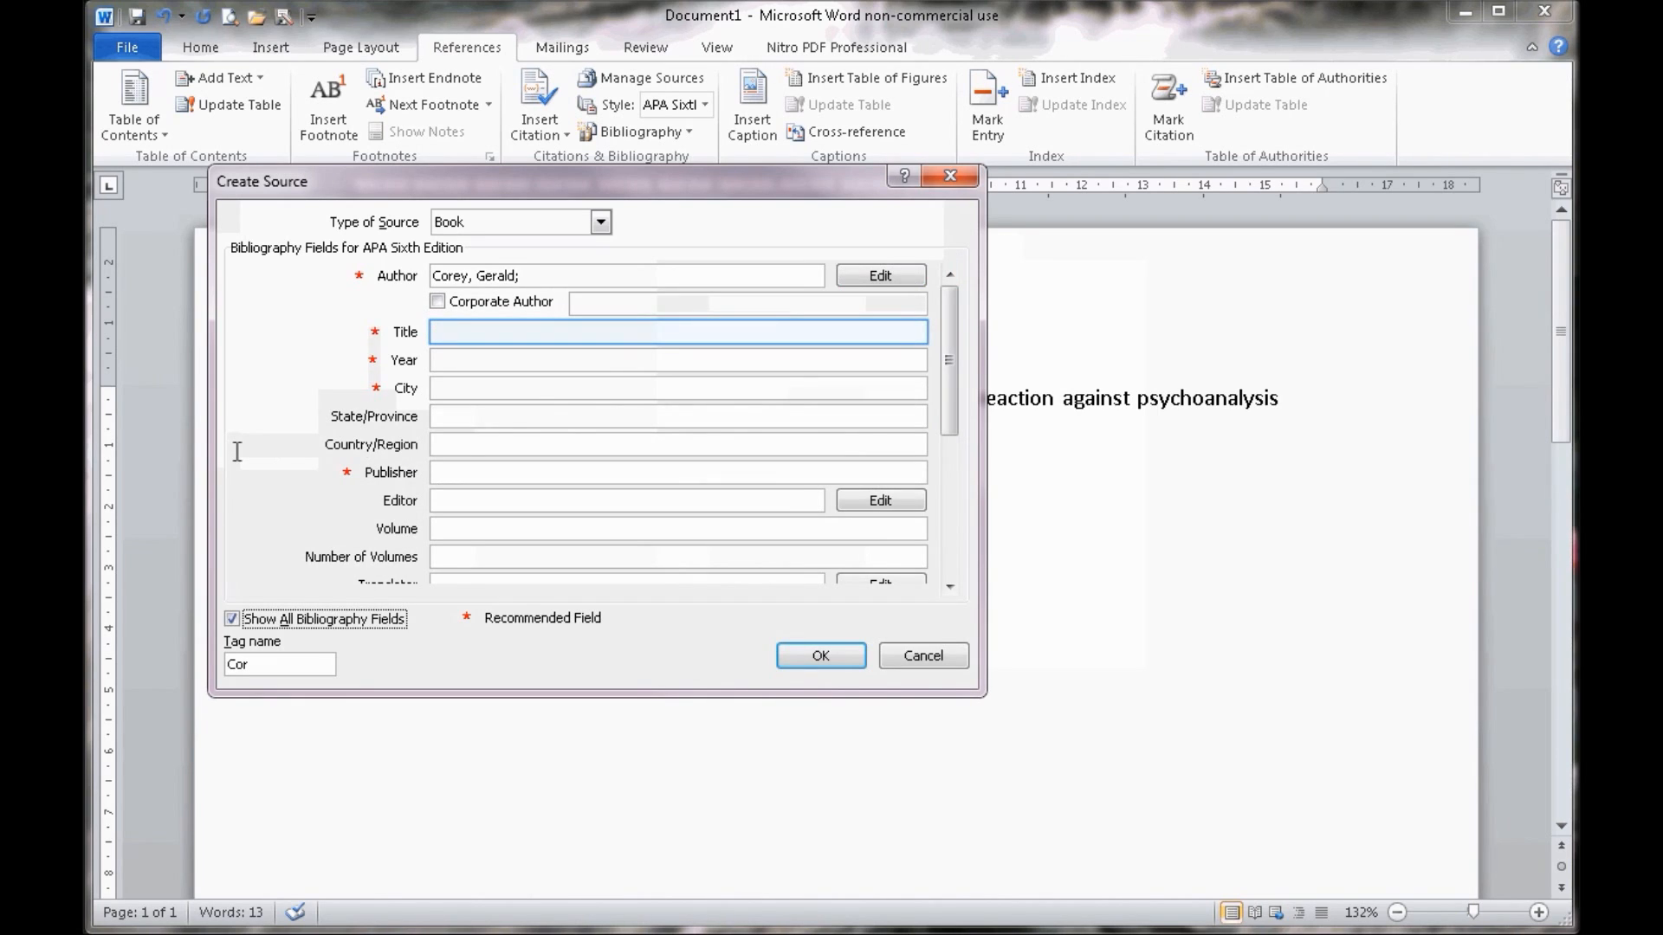
pyautogui.click(452, 339)
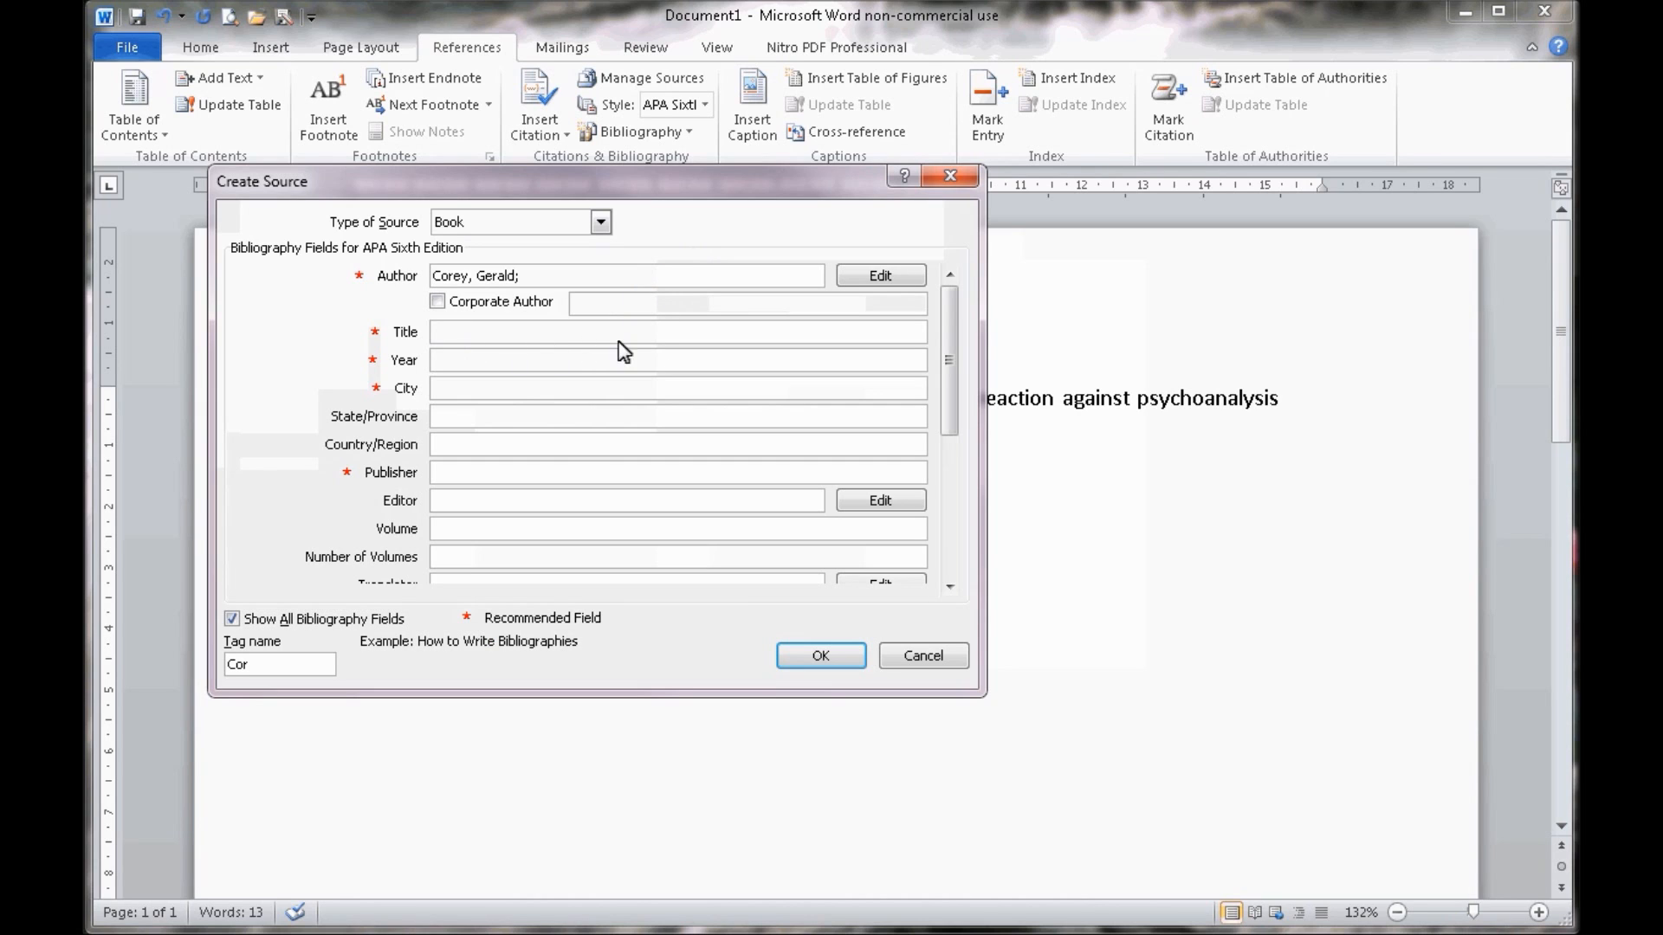
pyautogui.moveTo(948, 391); pyautogui.dragTo(951, 542)
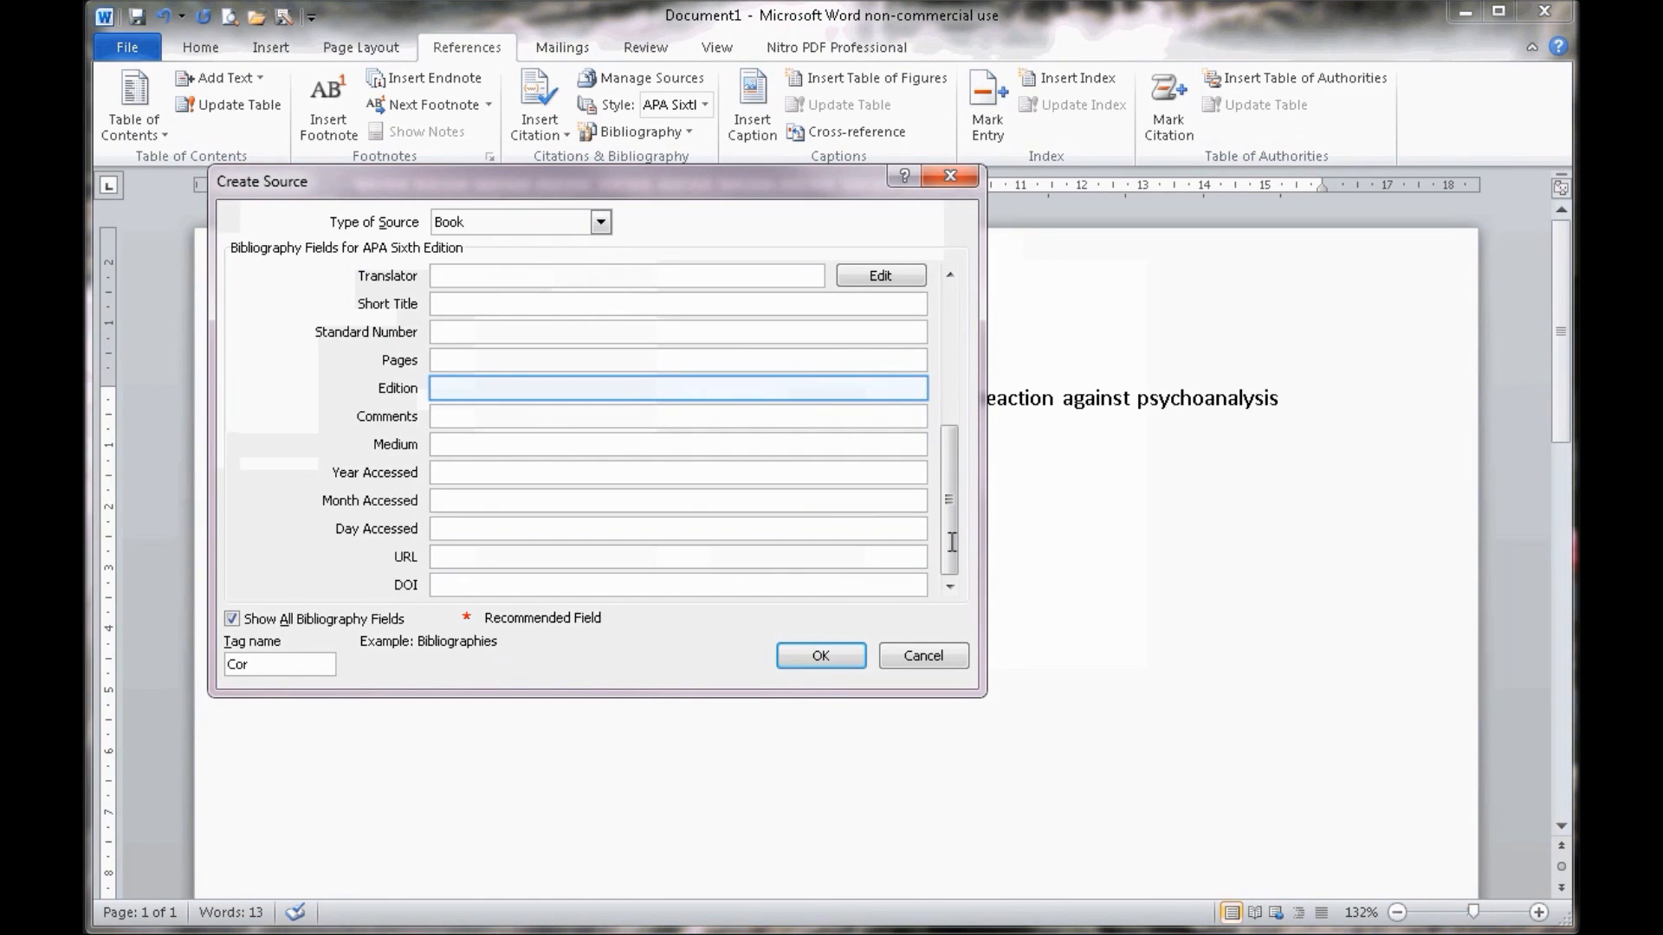
pyautogui.click(463, 394)
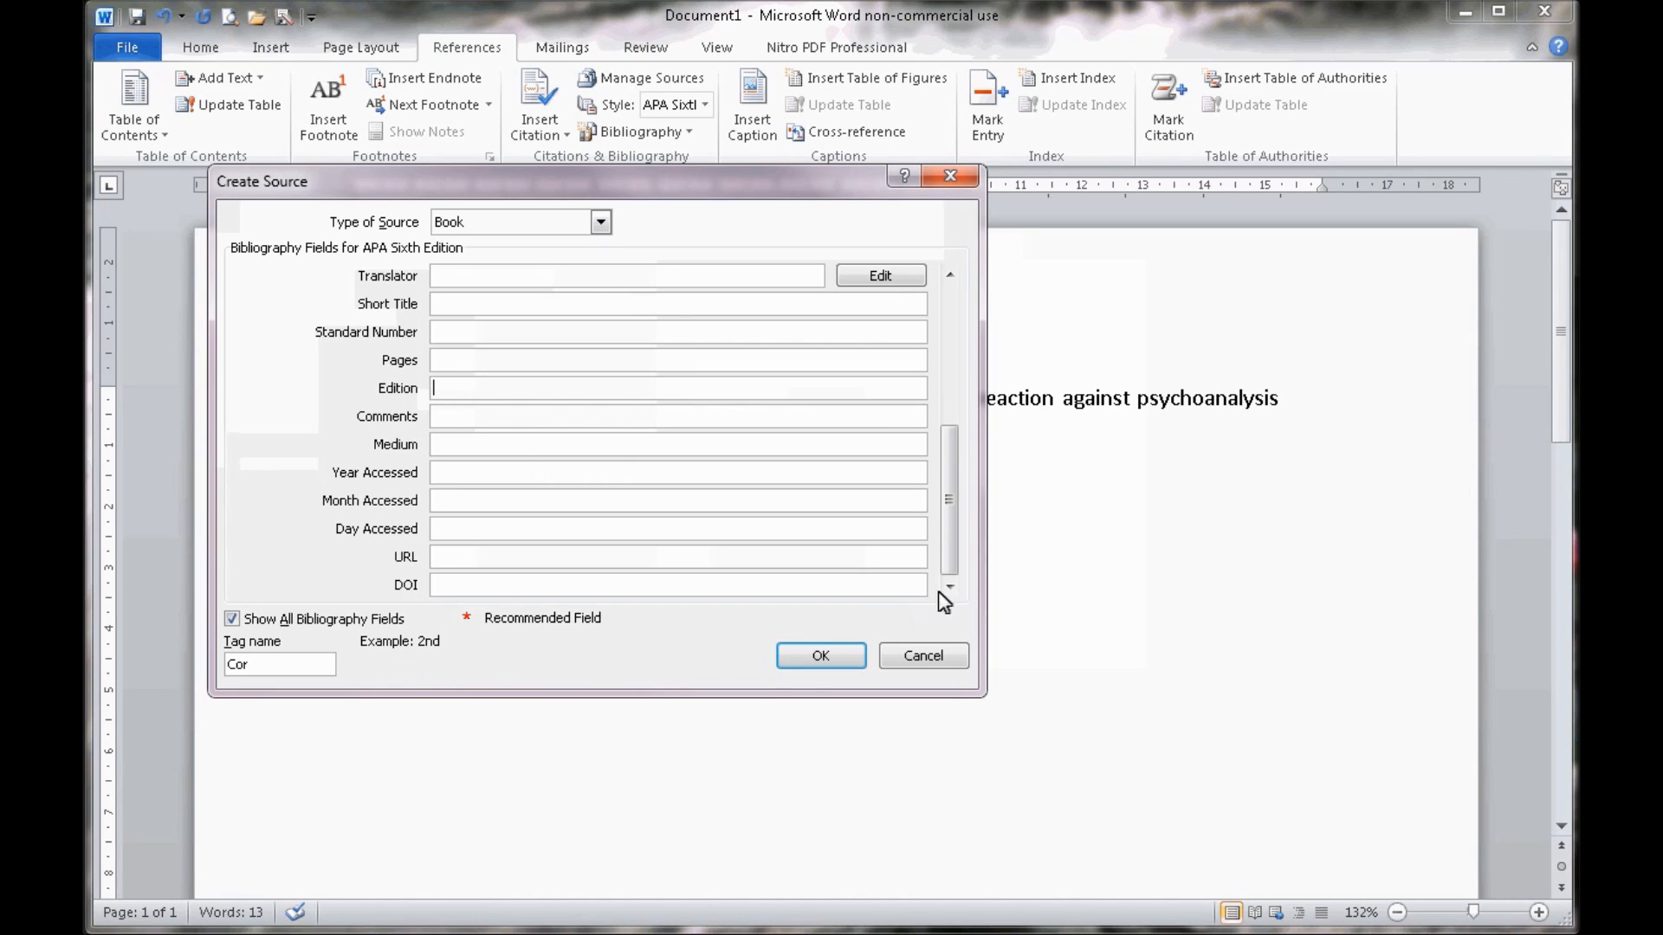
pyautogui.moveTo(956, 574); pyautogui.dragTo(953, 391)
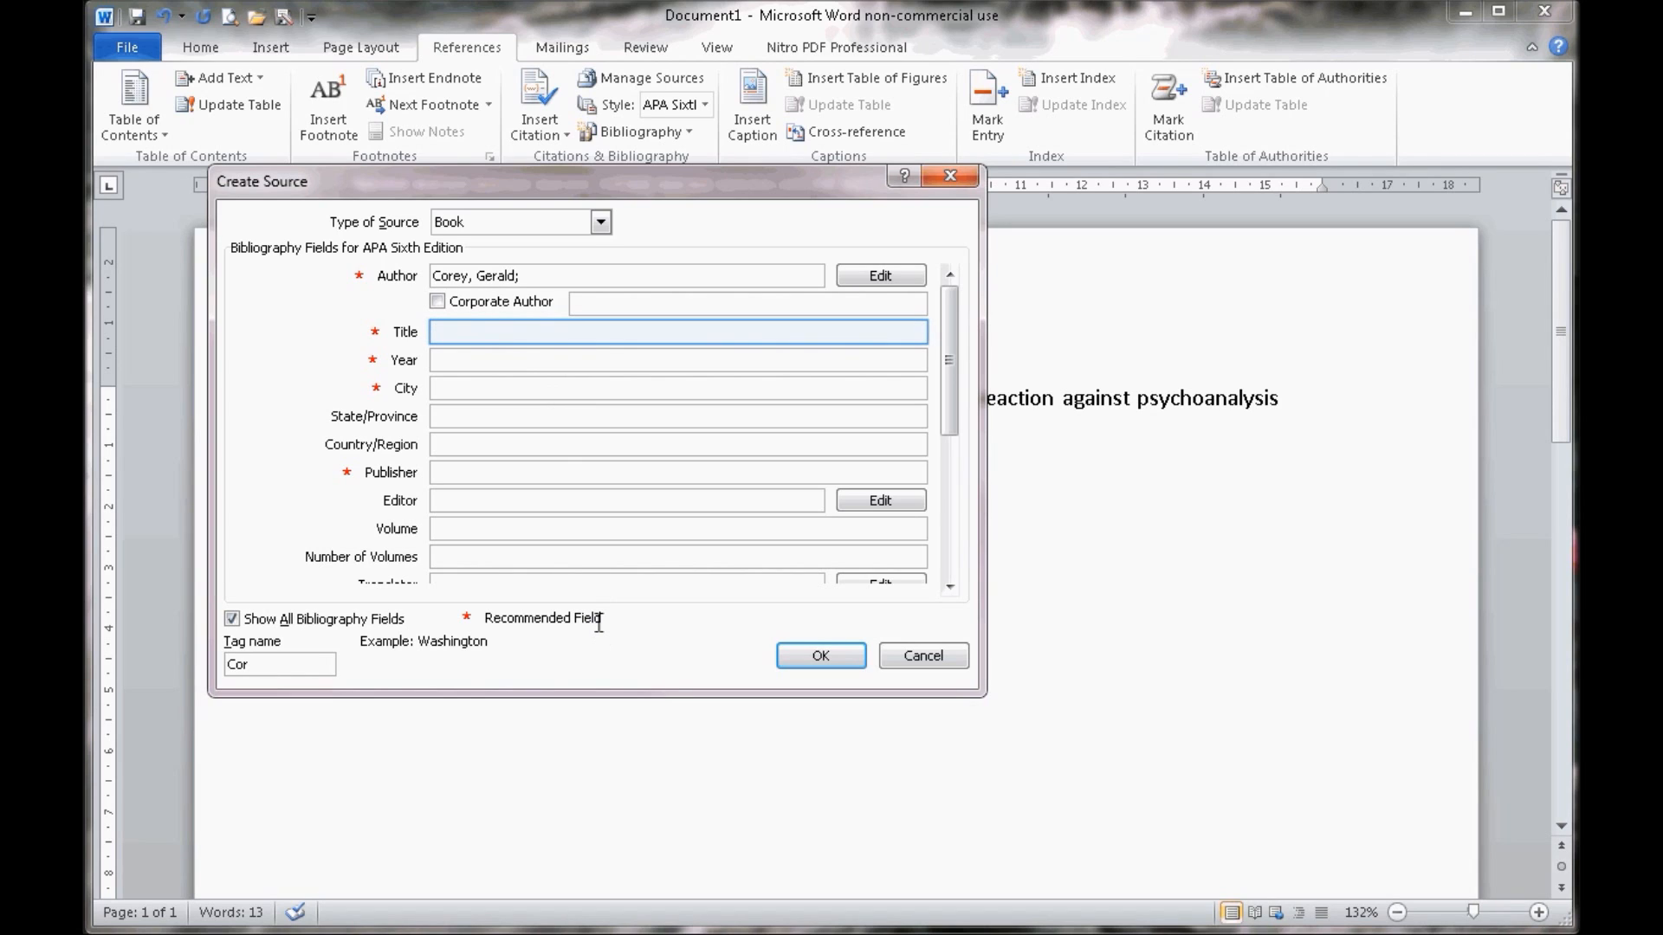
# - Set the source's title to "Theory and practice of counselling and psychotherapy" and its year to 2009
pyautogui.click(539, 334)
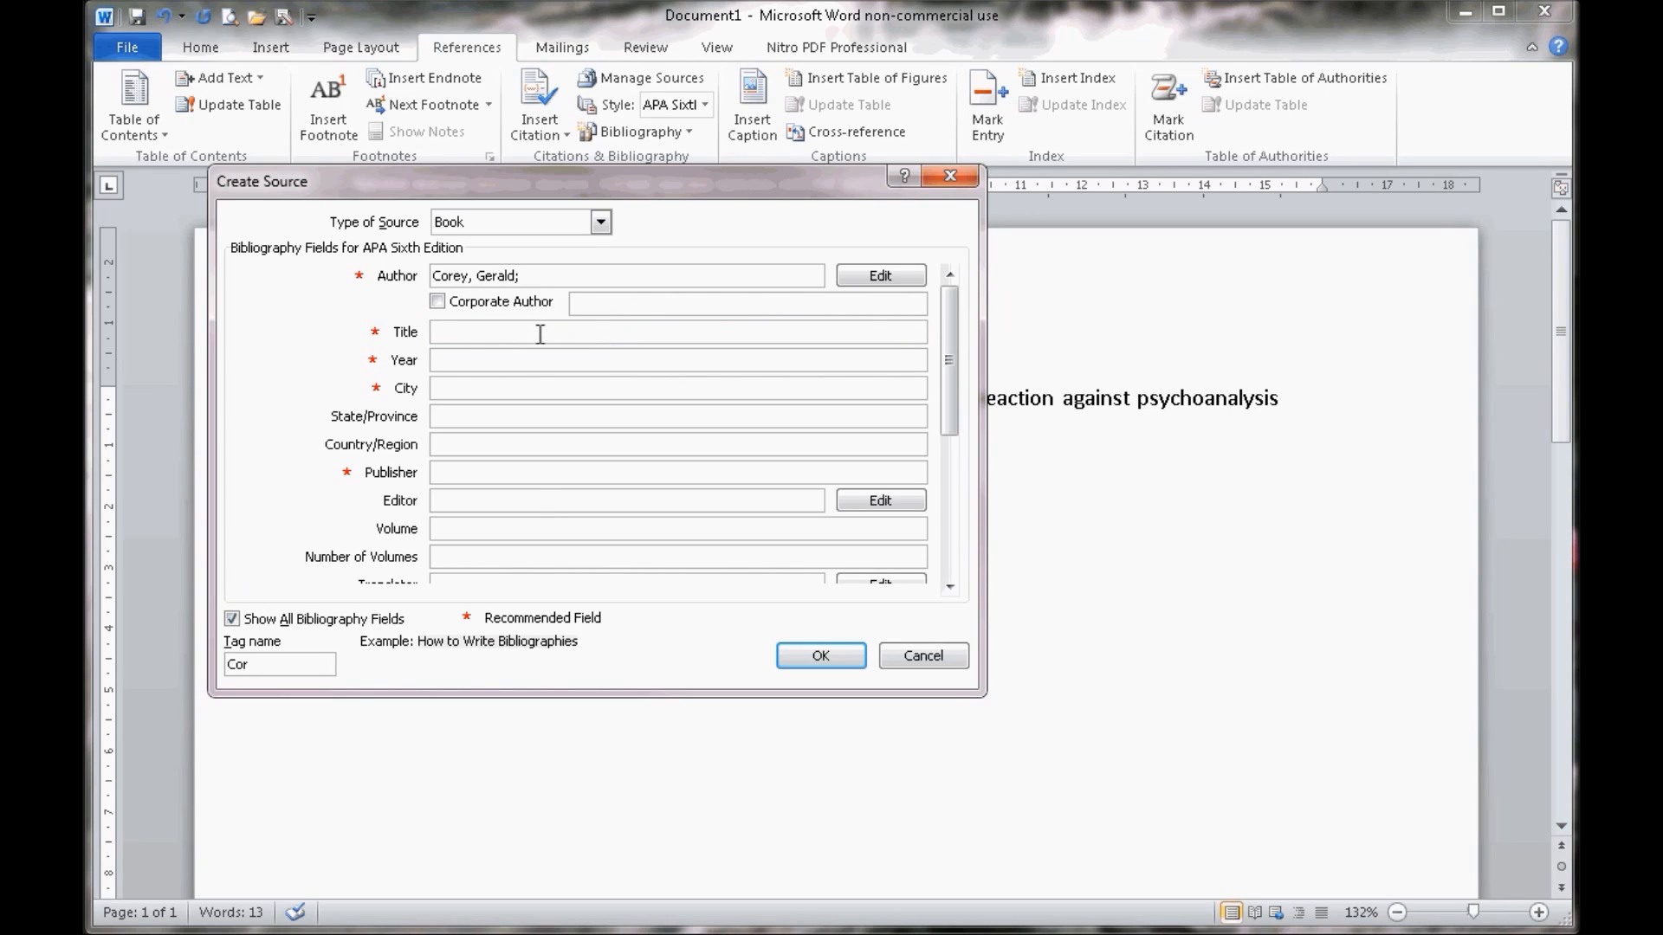
pyautogui.write('Theory and practice of counselling and psychotherapy')
pyautogui.press('Tab')
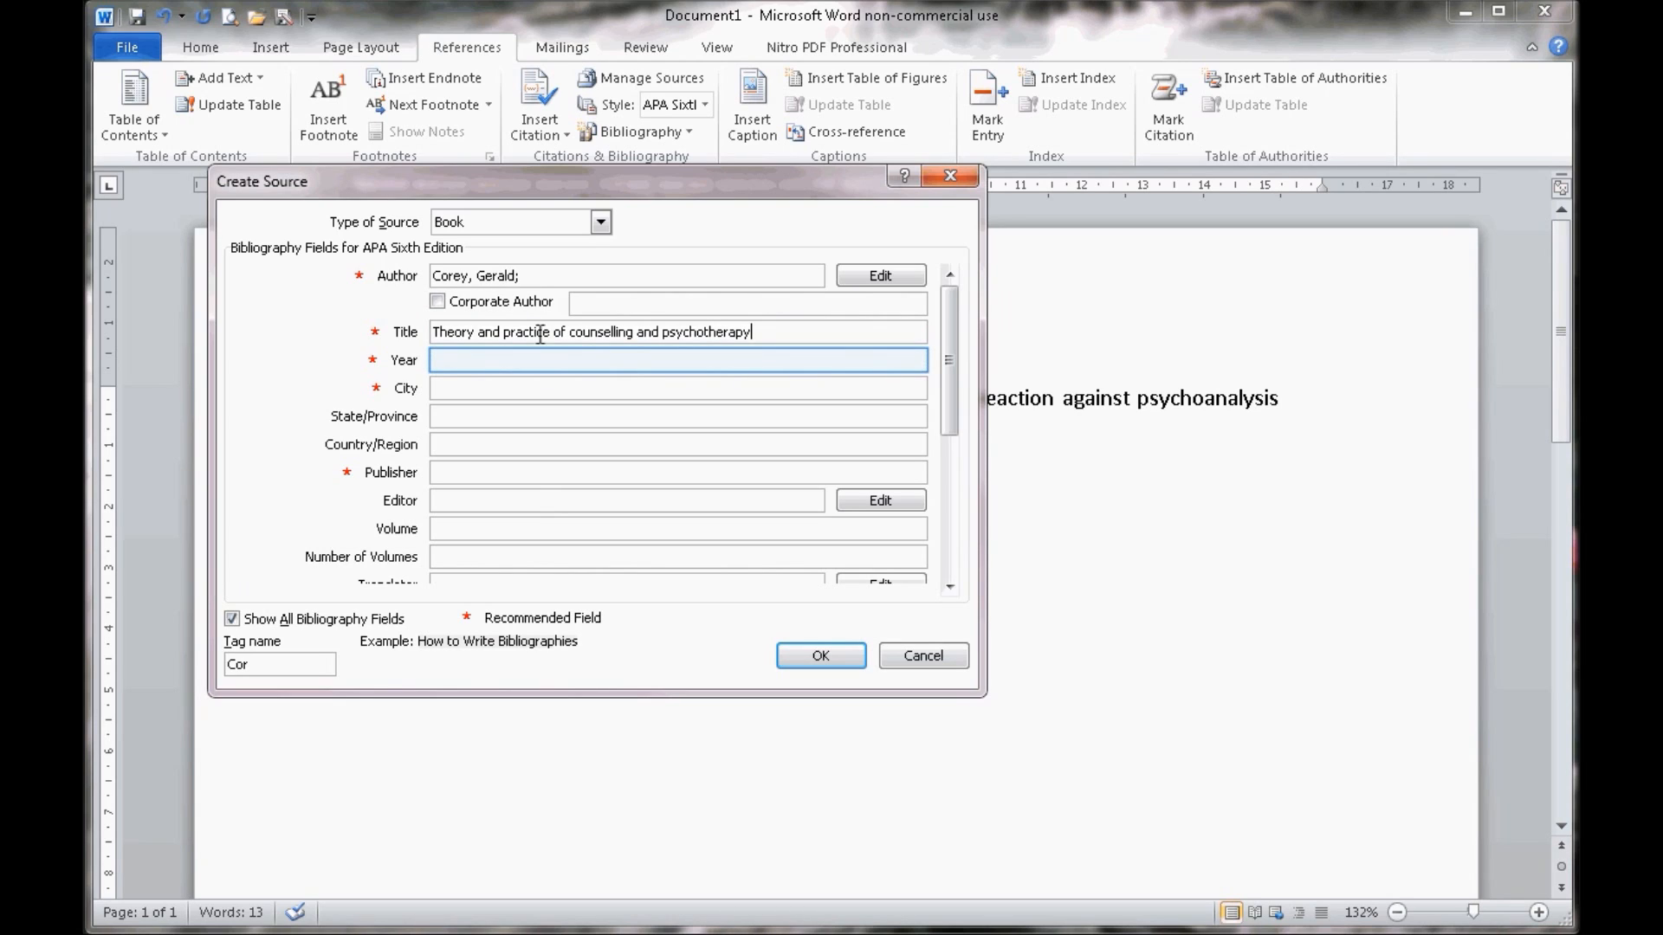
pyautogui.click(524, 363)
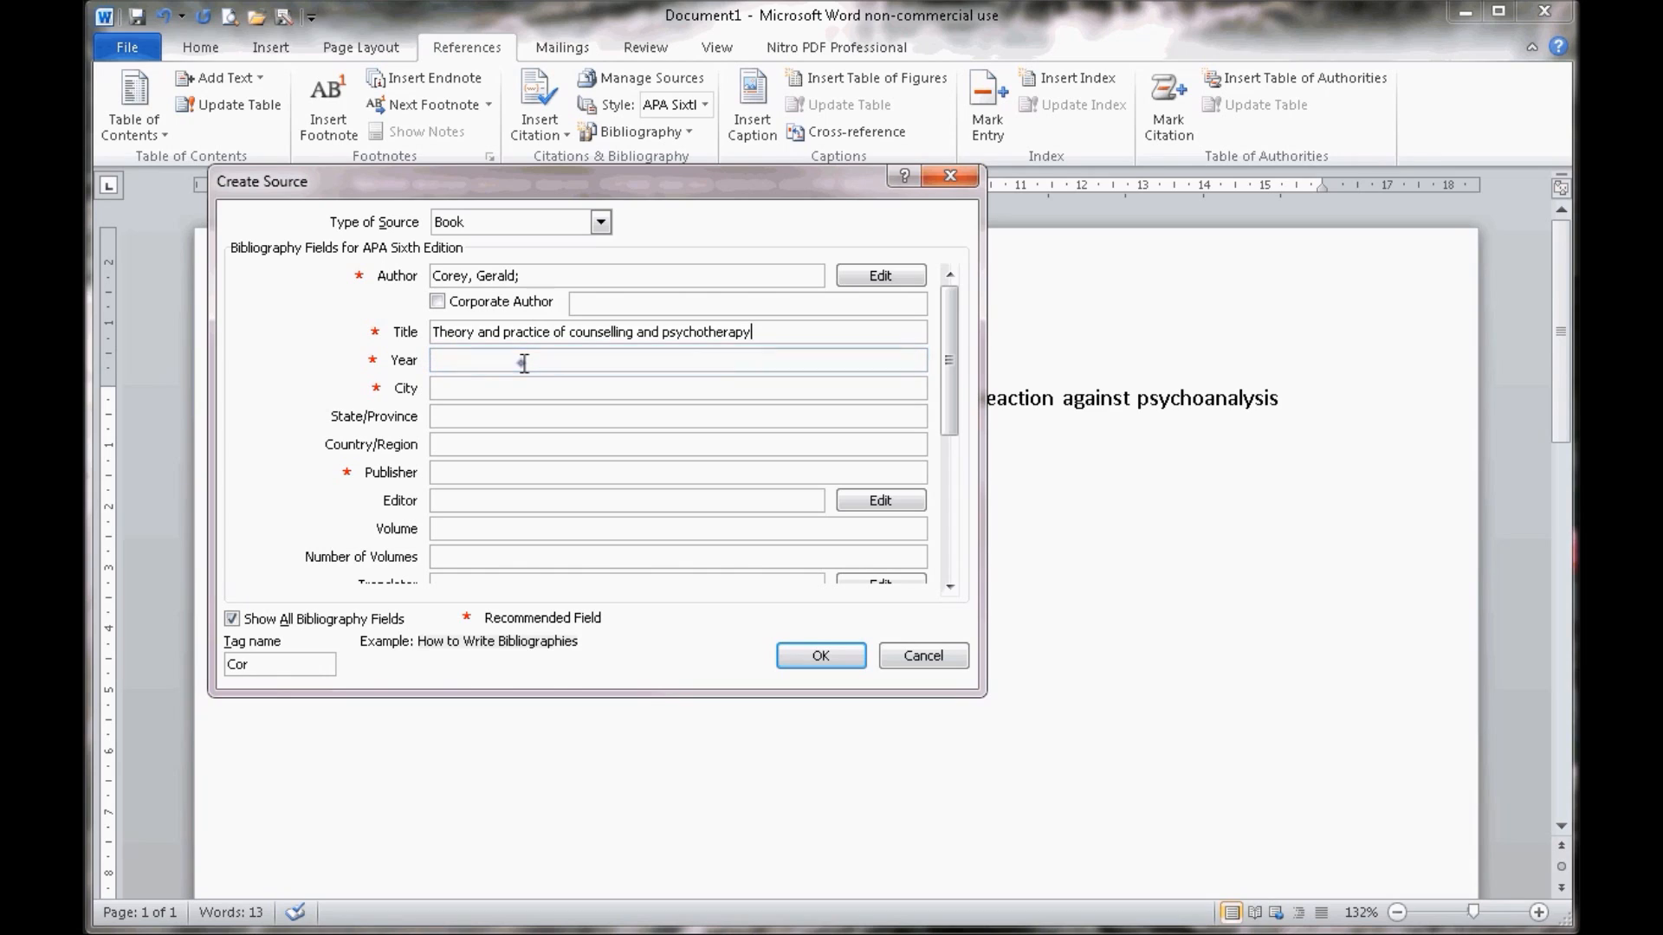
pyautogui.write('2009')
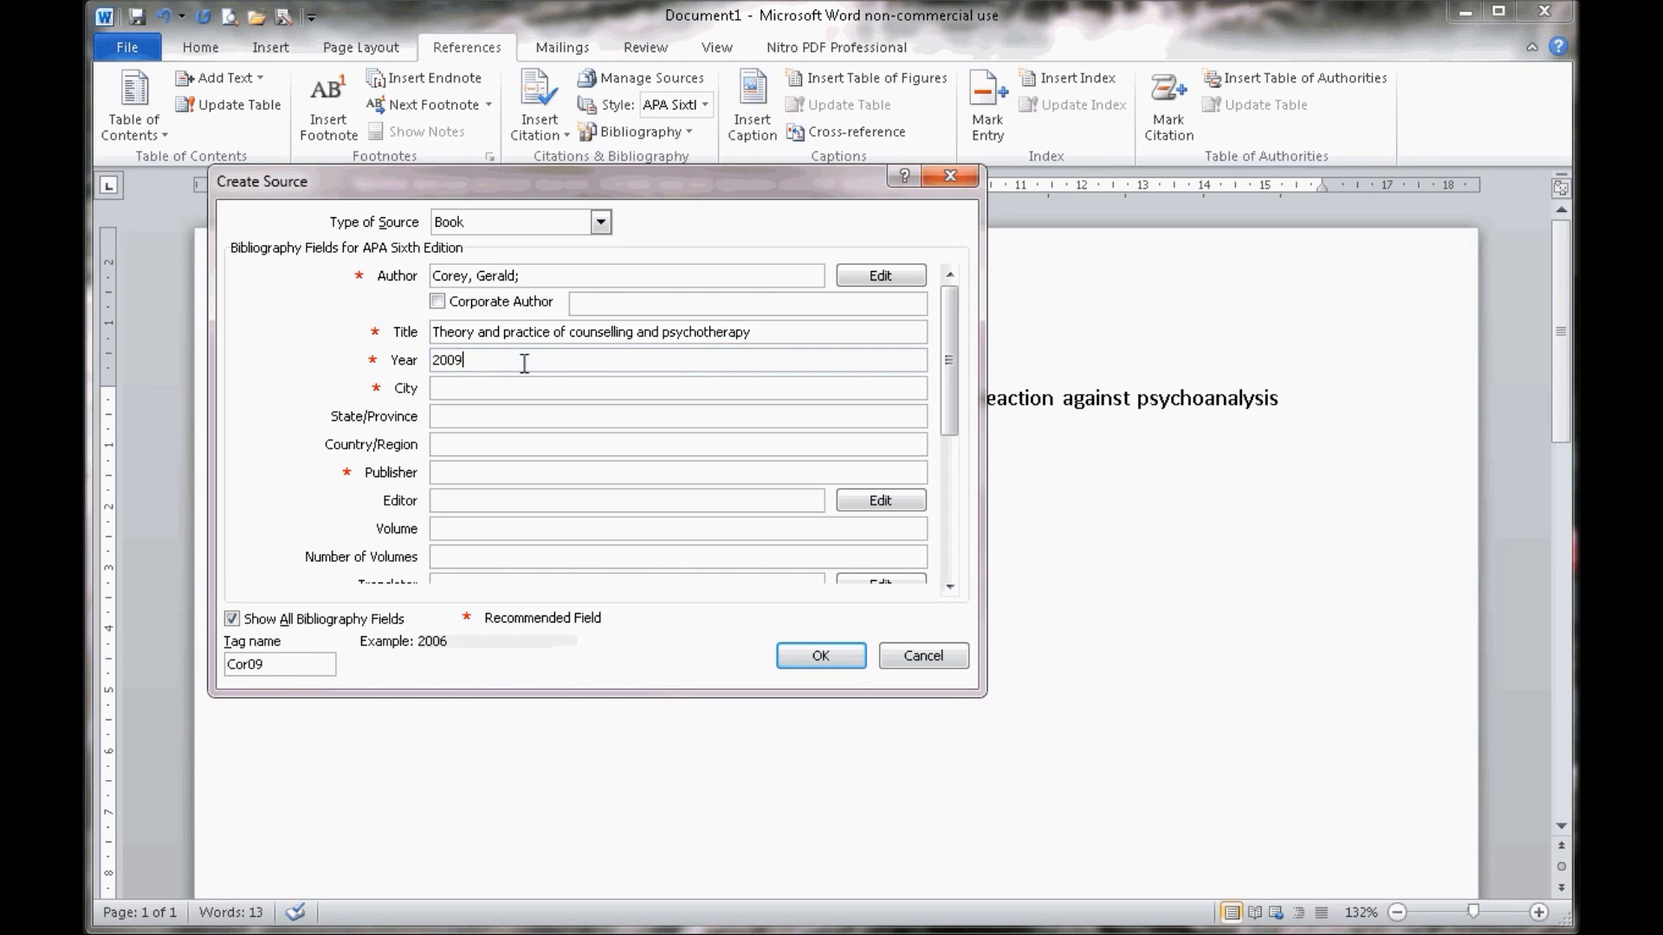
pyautogui.press('Tab')
# - Set the source's city to "Belmont, CA" and its publisher to "Thomson Brooks Cole"
pyautogui.click(493, 387)
pyautogui.write('Belmont, CA')
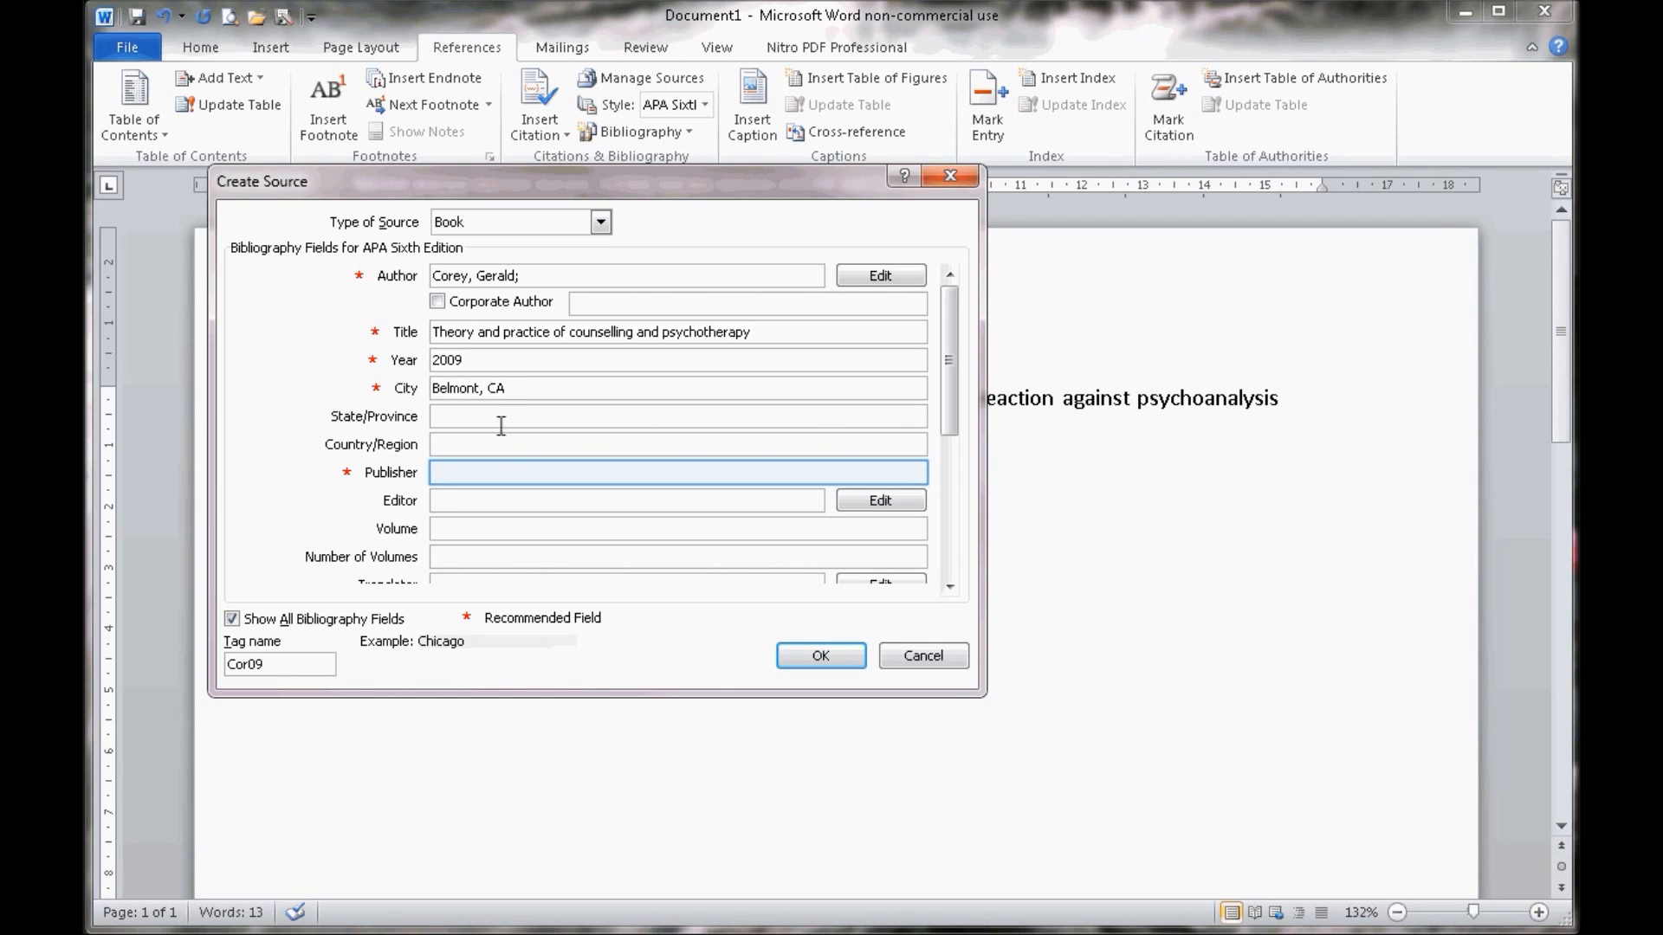
pyautogui.click(501, 473)
pyautogui.write('Thom')
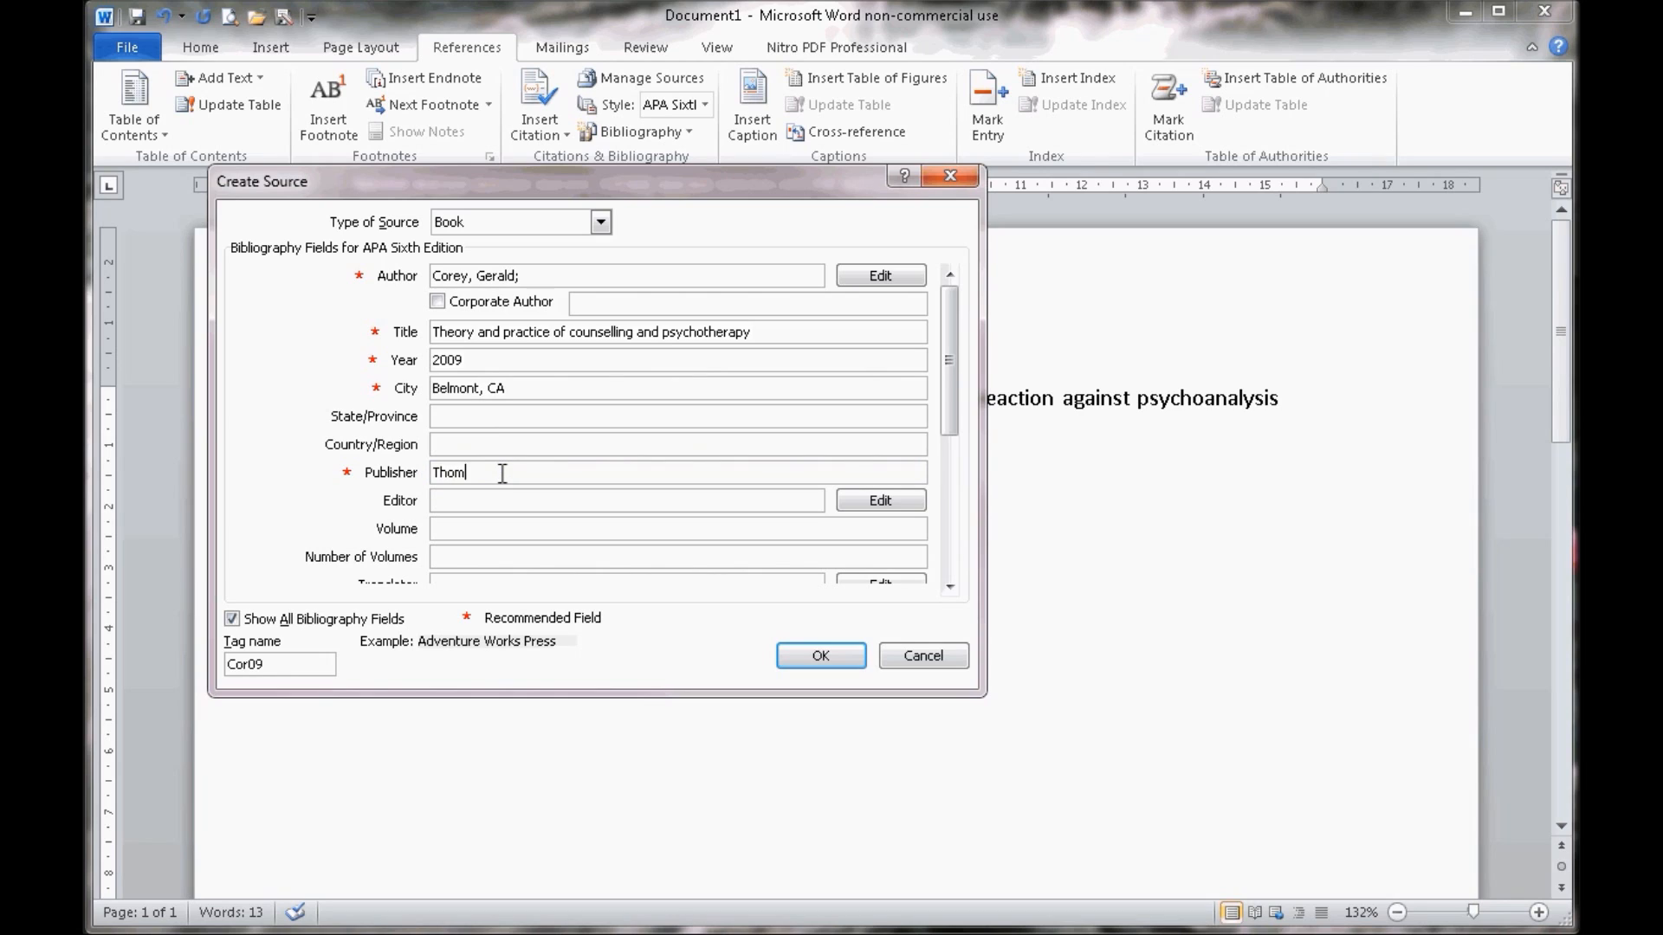
pyautogui.write('son Brooks Cole')
# - Set the source's edition to 8th and insert its citation after the sentence in the document
pyautogui.moveTo(954, 429); pyautogui.dragTo(956, 580)
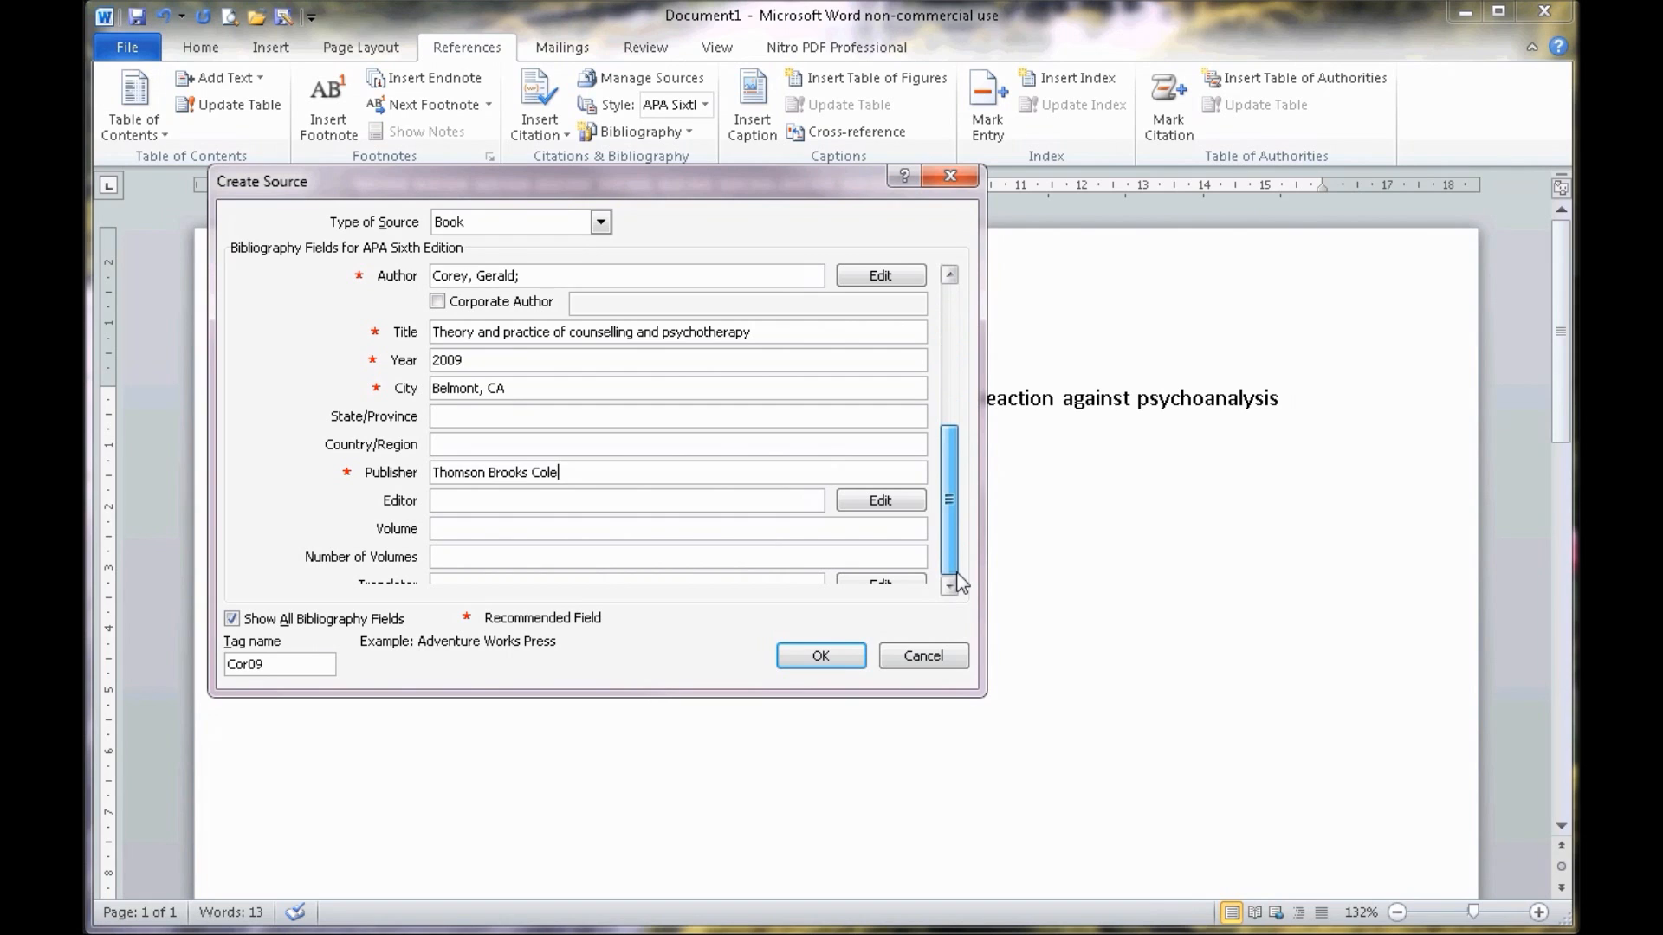
pyautogui.moveTo(957, 575); pyautogui.dragTo(959, 573)
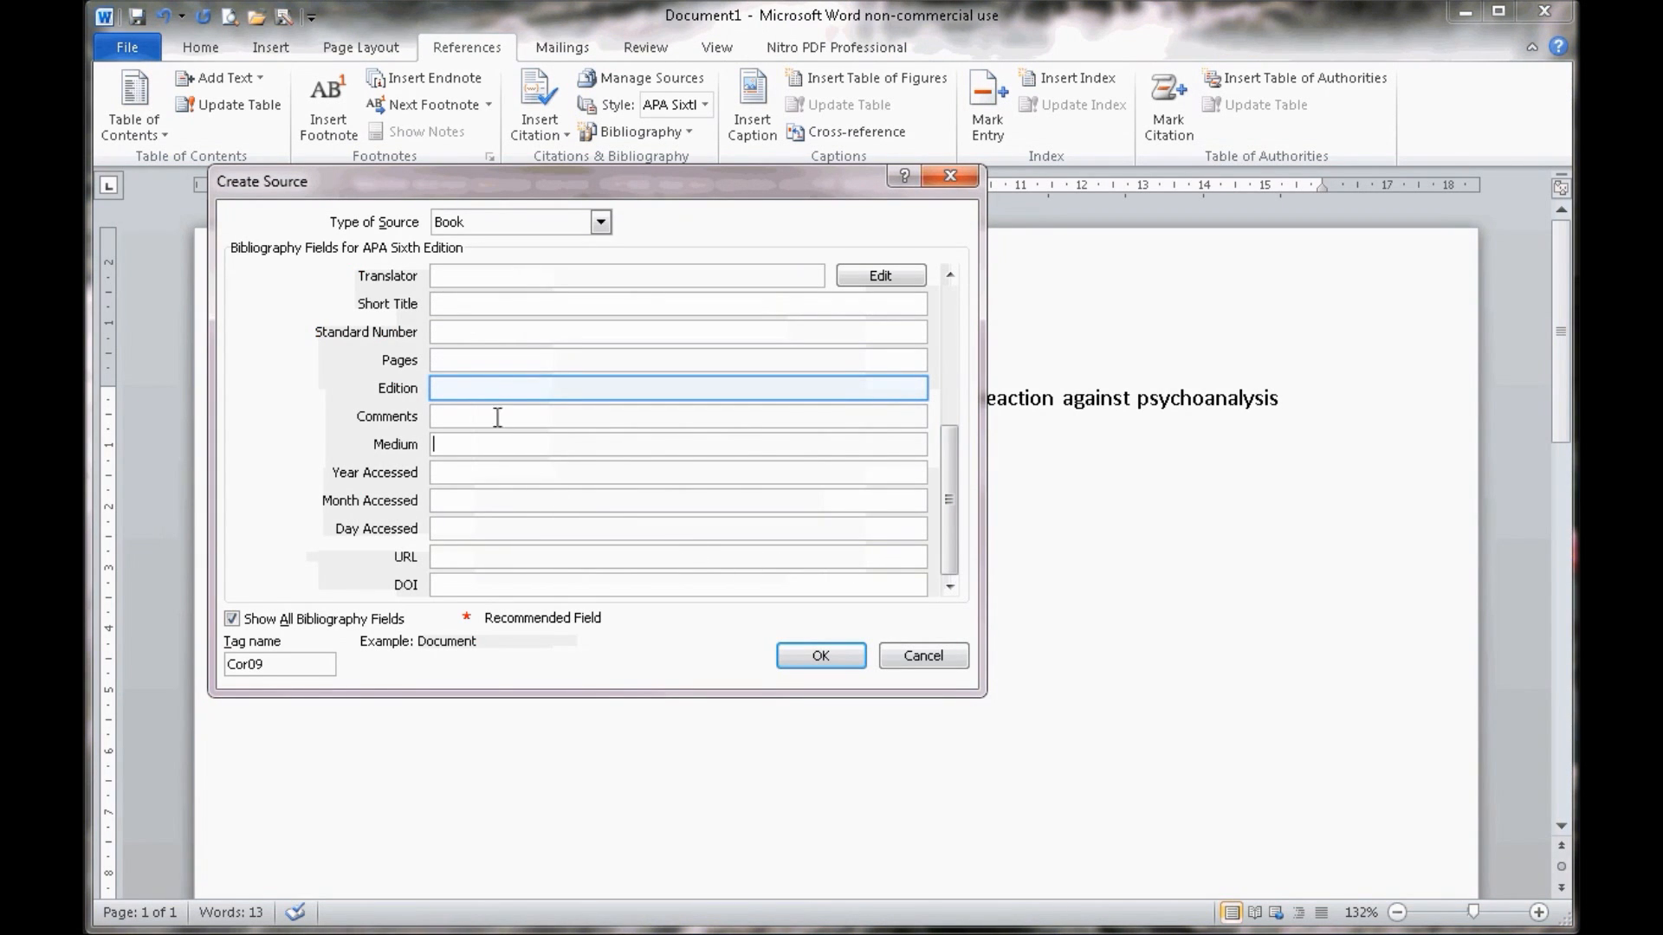
pyautogui.click(495, 389)
pyautogui.write('8th')
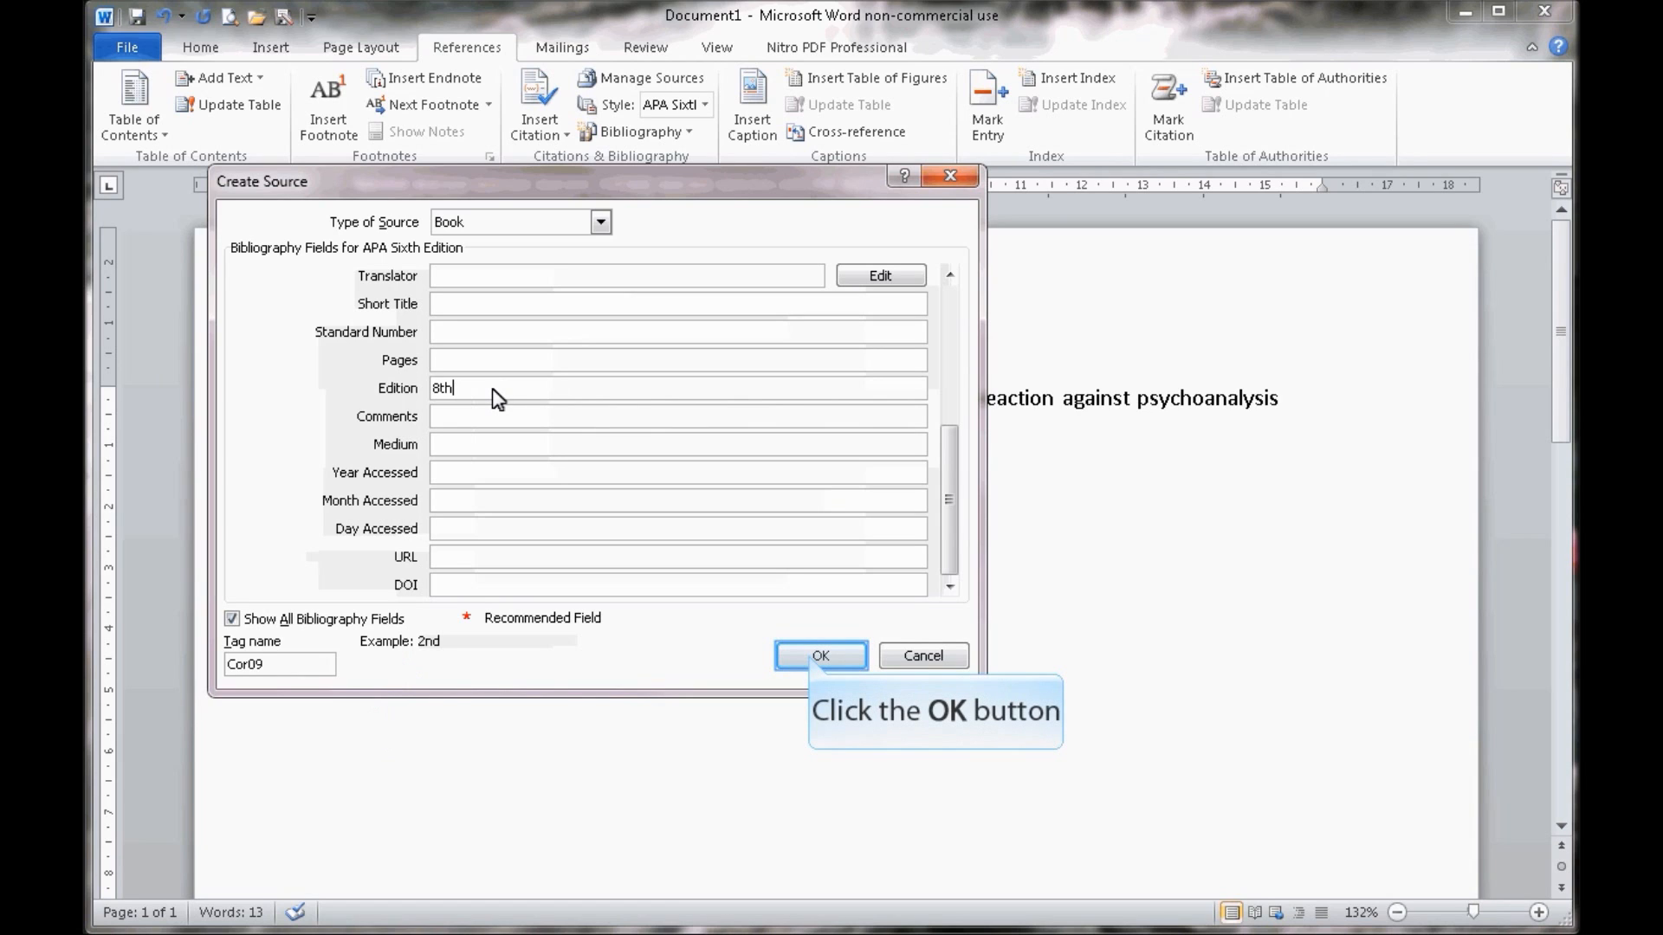
pyautogui.click(812, 658)
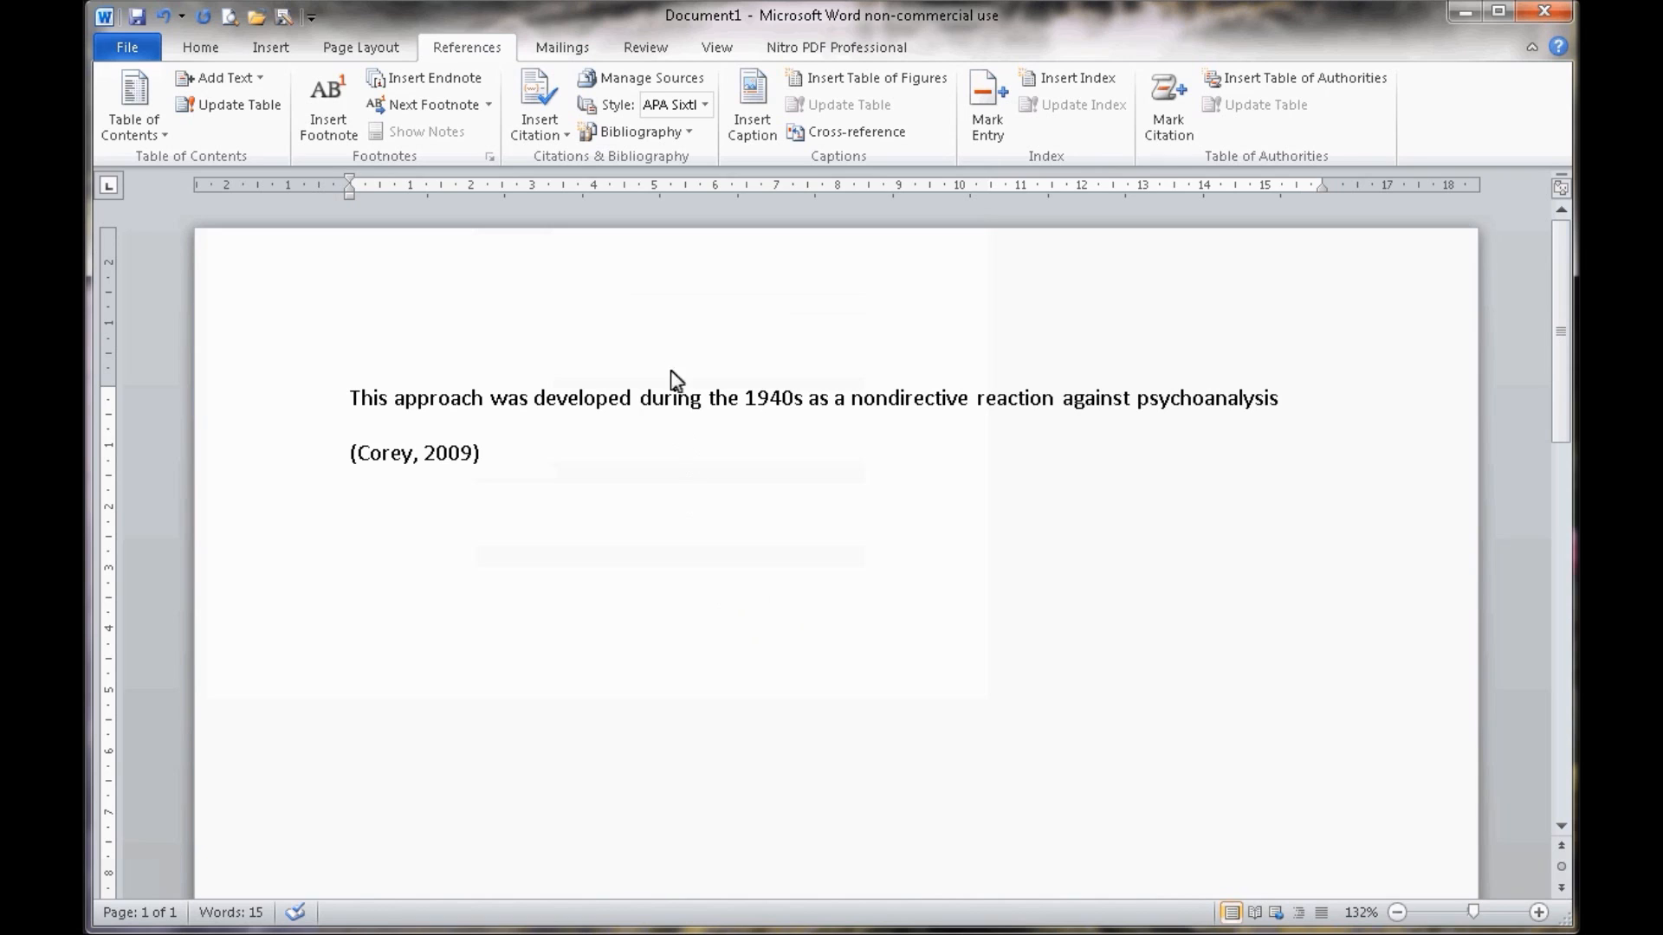
# - In the Source Manager, copy the Herbaceous (2003) source from the master list to the current list and delete that copy
pyautogui.click(658, 79)
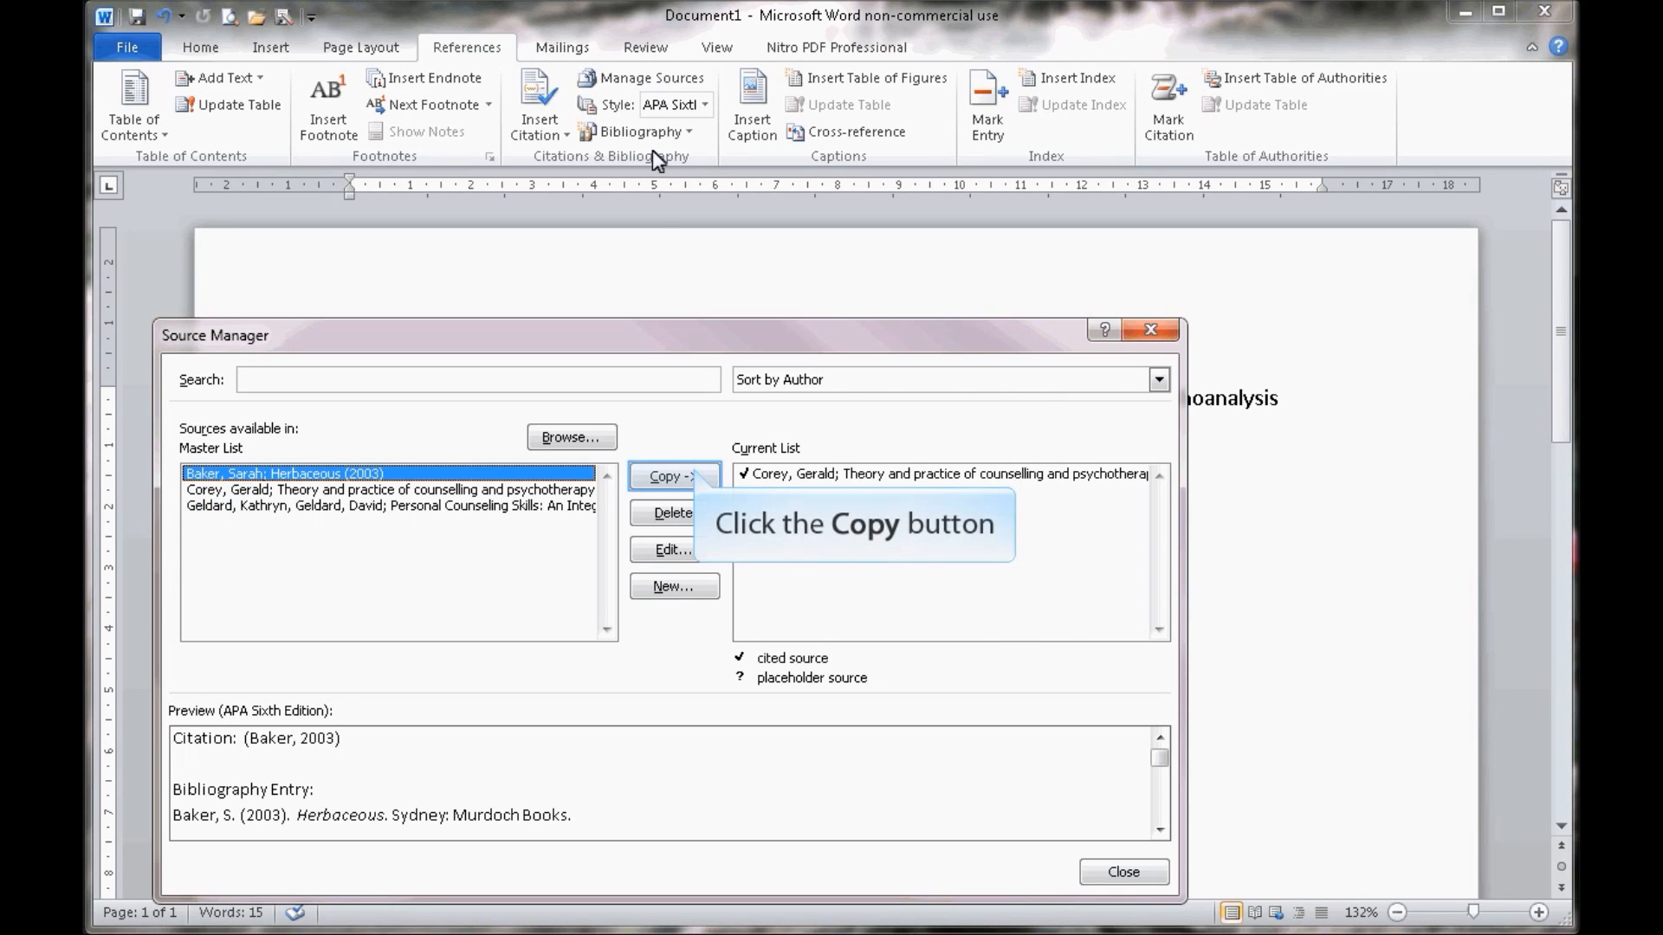
pyautogui.click(653, 477)
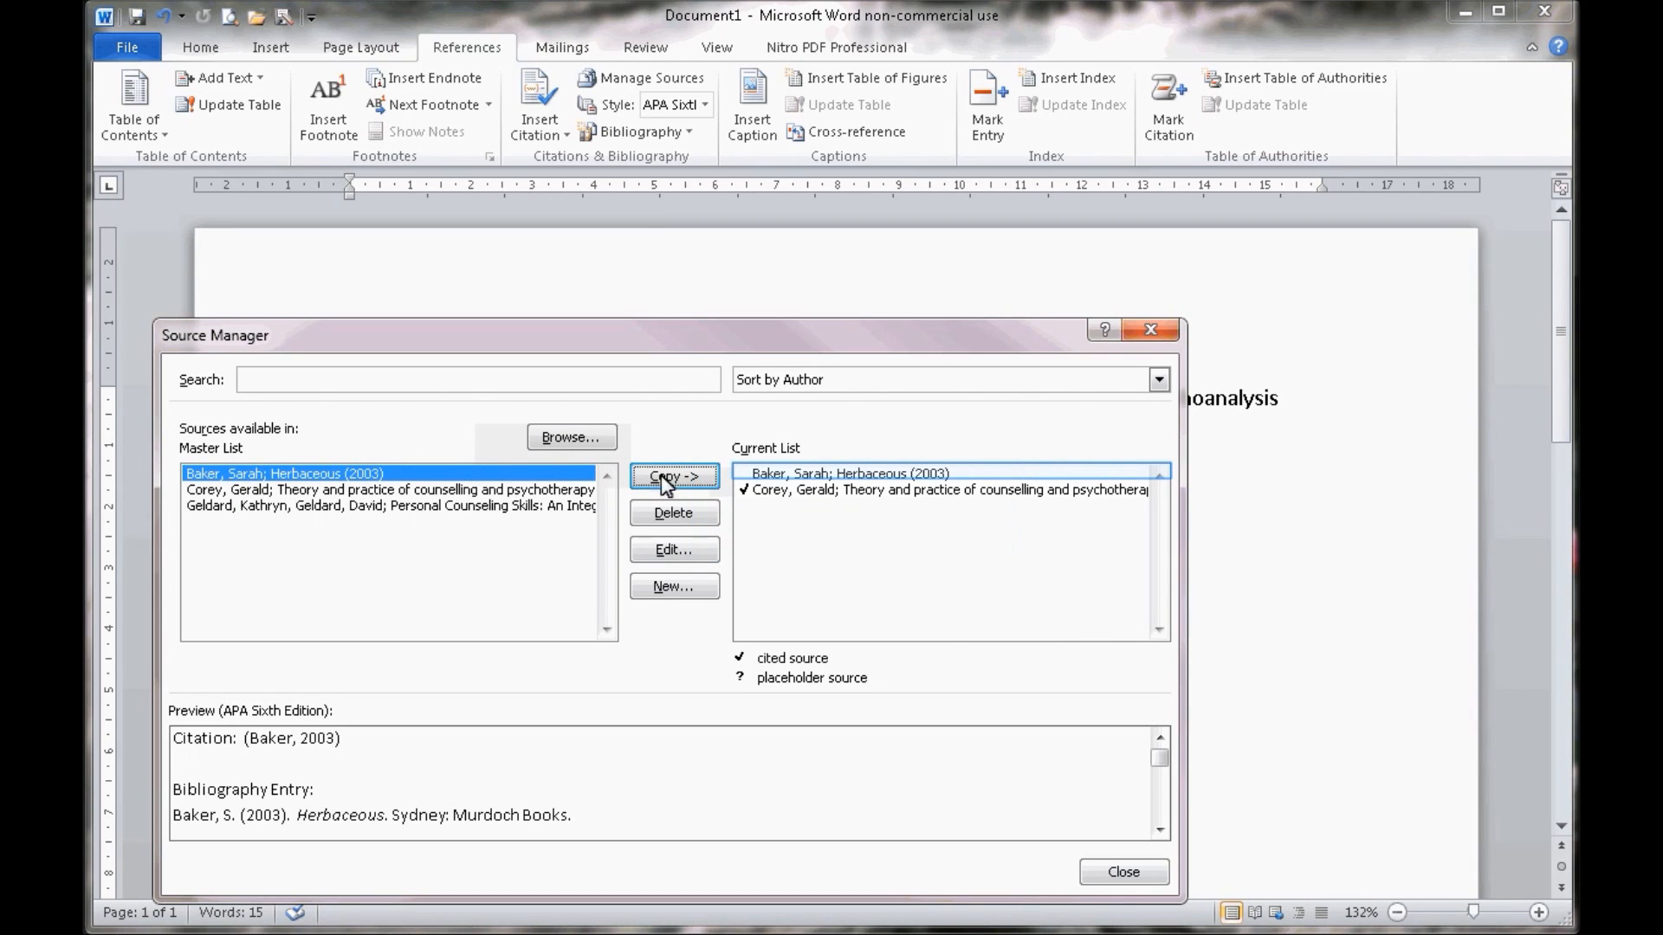
pyautogui.click(853, 474)
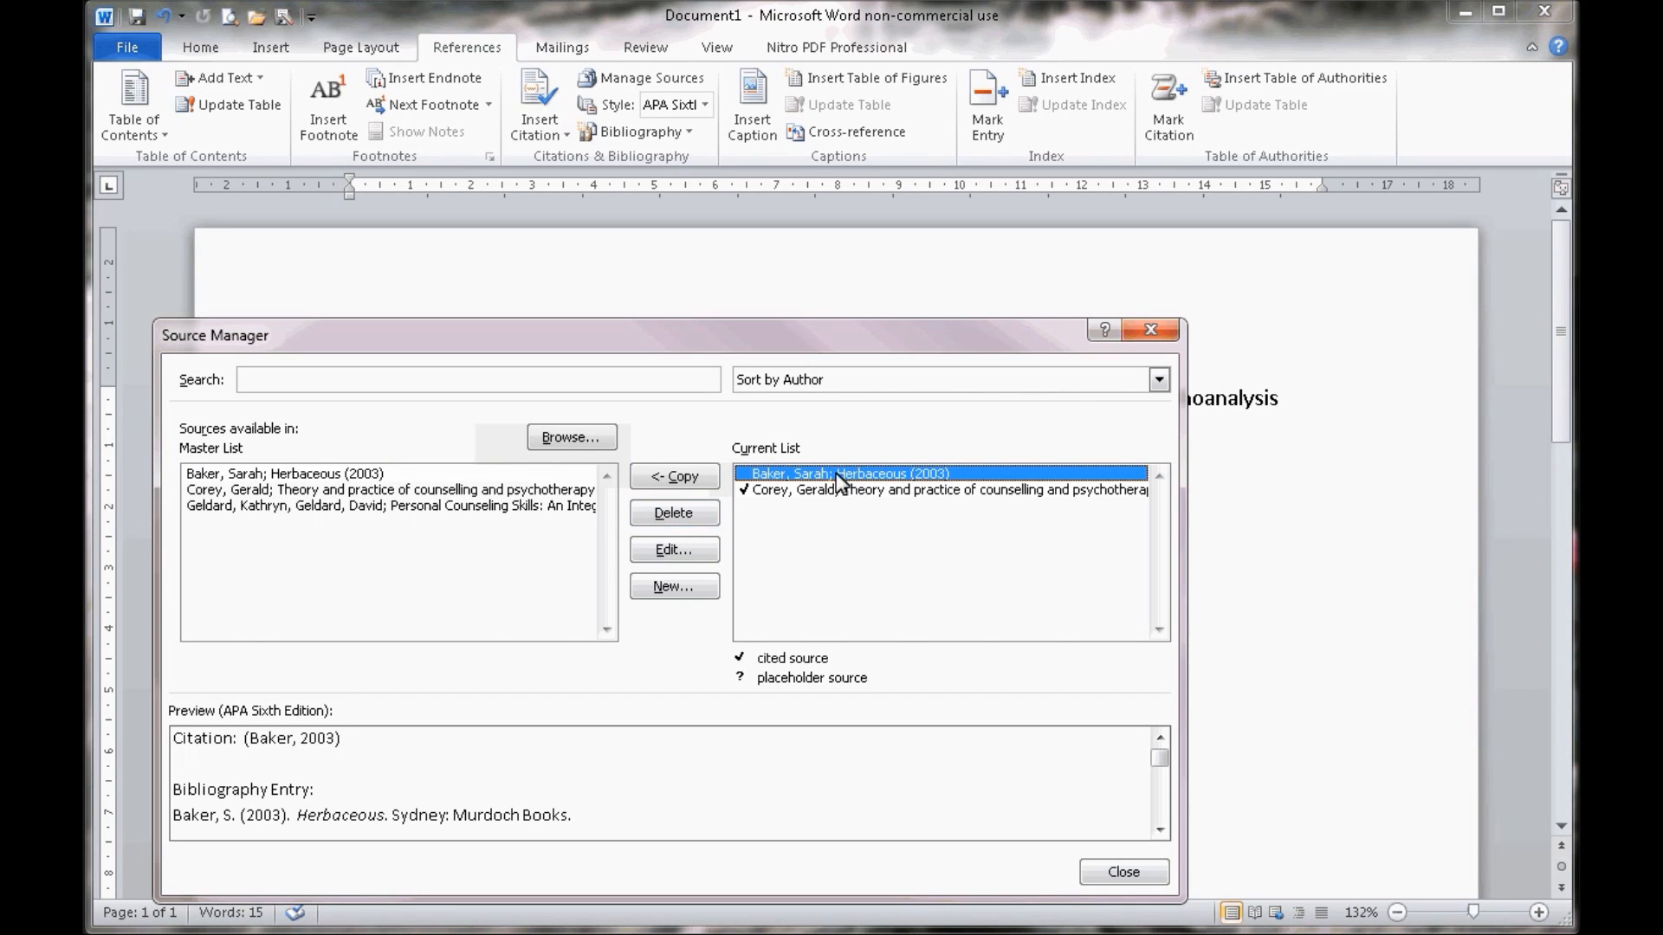
pyautogui.click(690, 513)
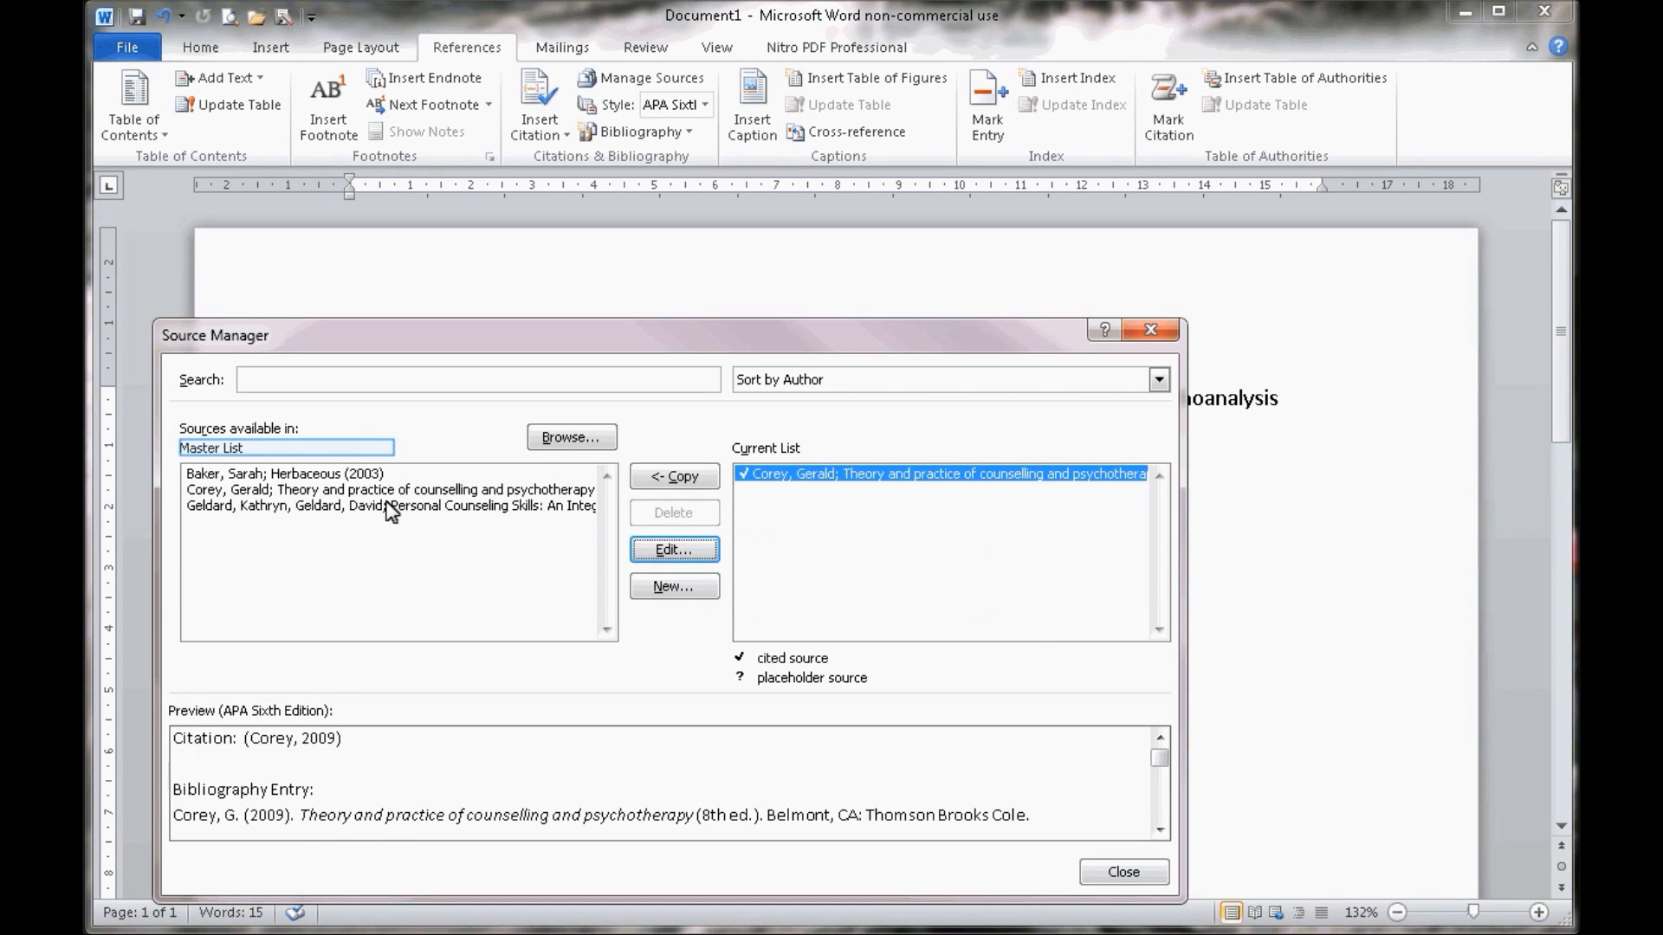
# - Copy the Herbaceous (2003) and Personal Counseling Skills sources from the master list to the current list, and check the sources available for citation
pyautogui.click(269, 476)
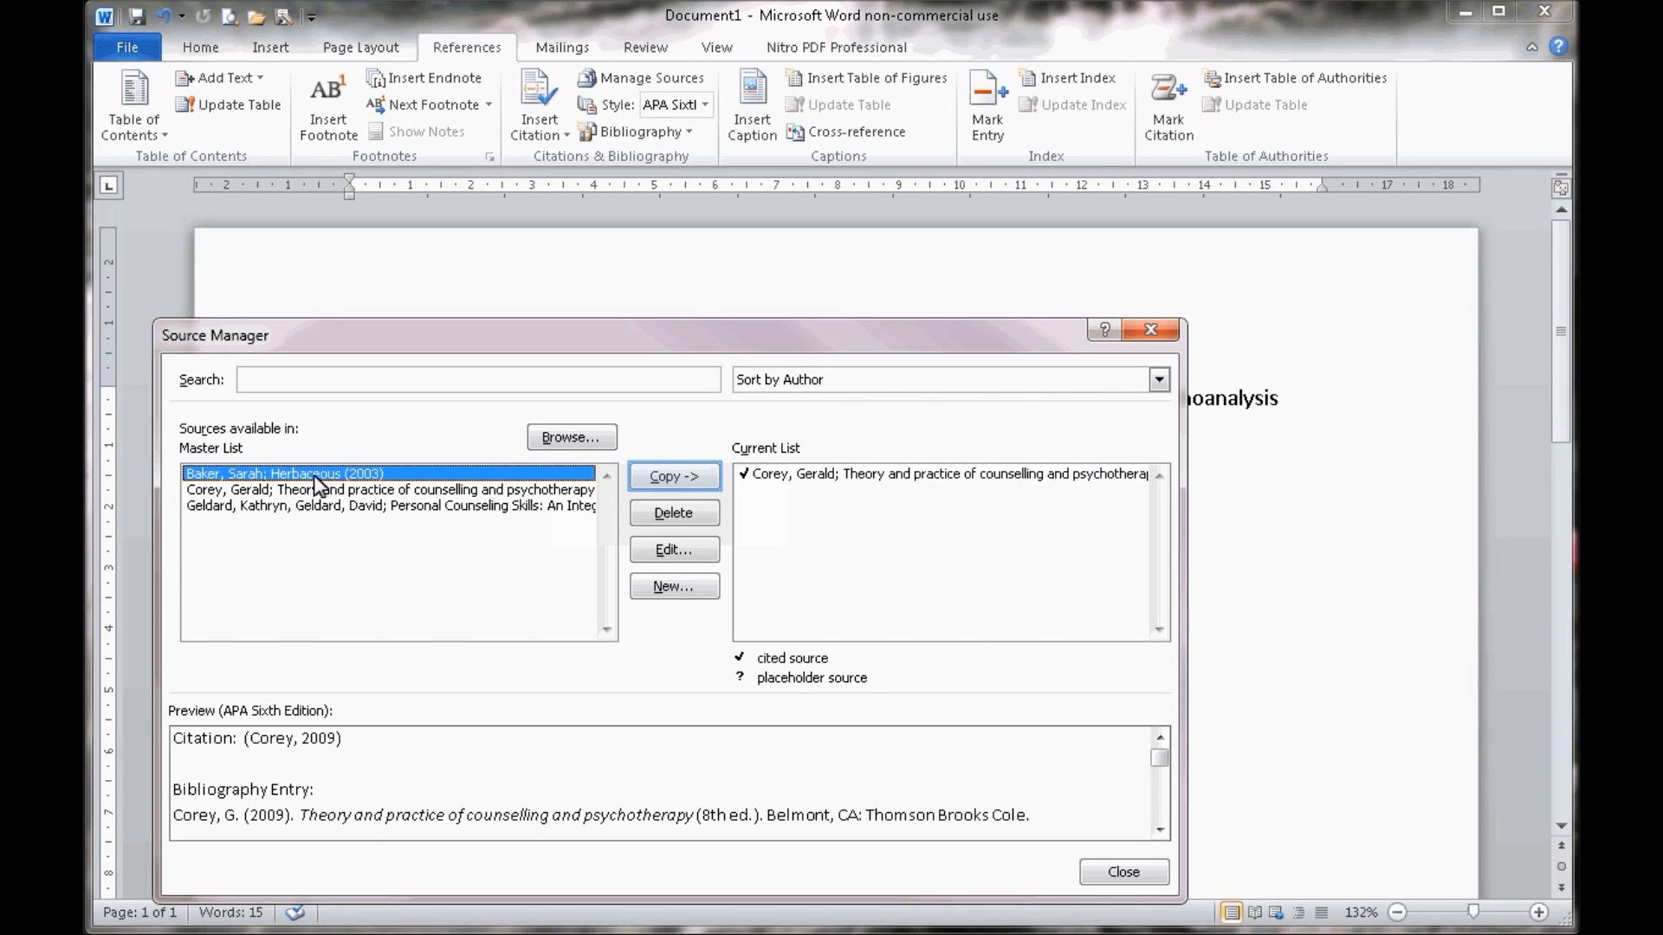
pyautogui.click(673, 477)
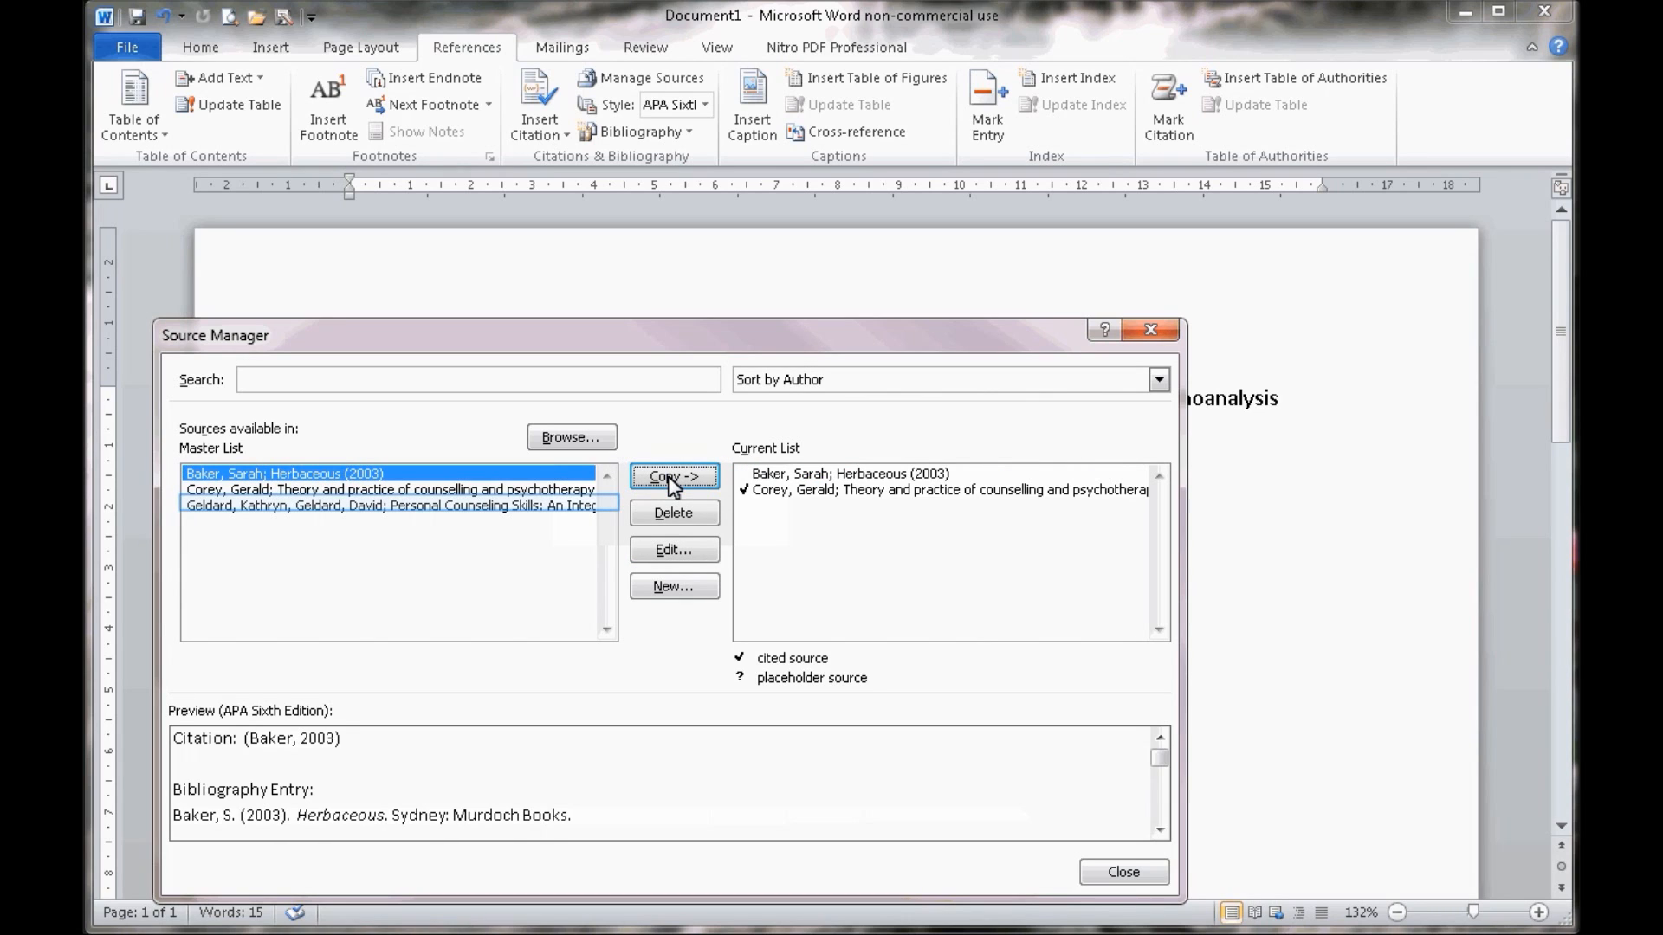
pyautogui.click(423, 507)
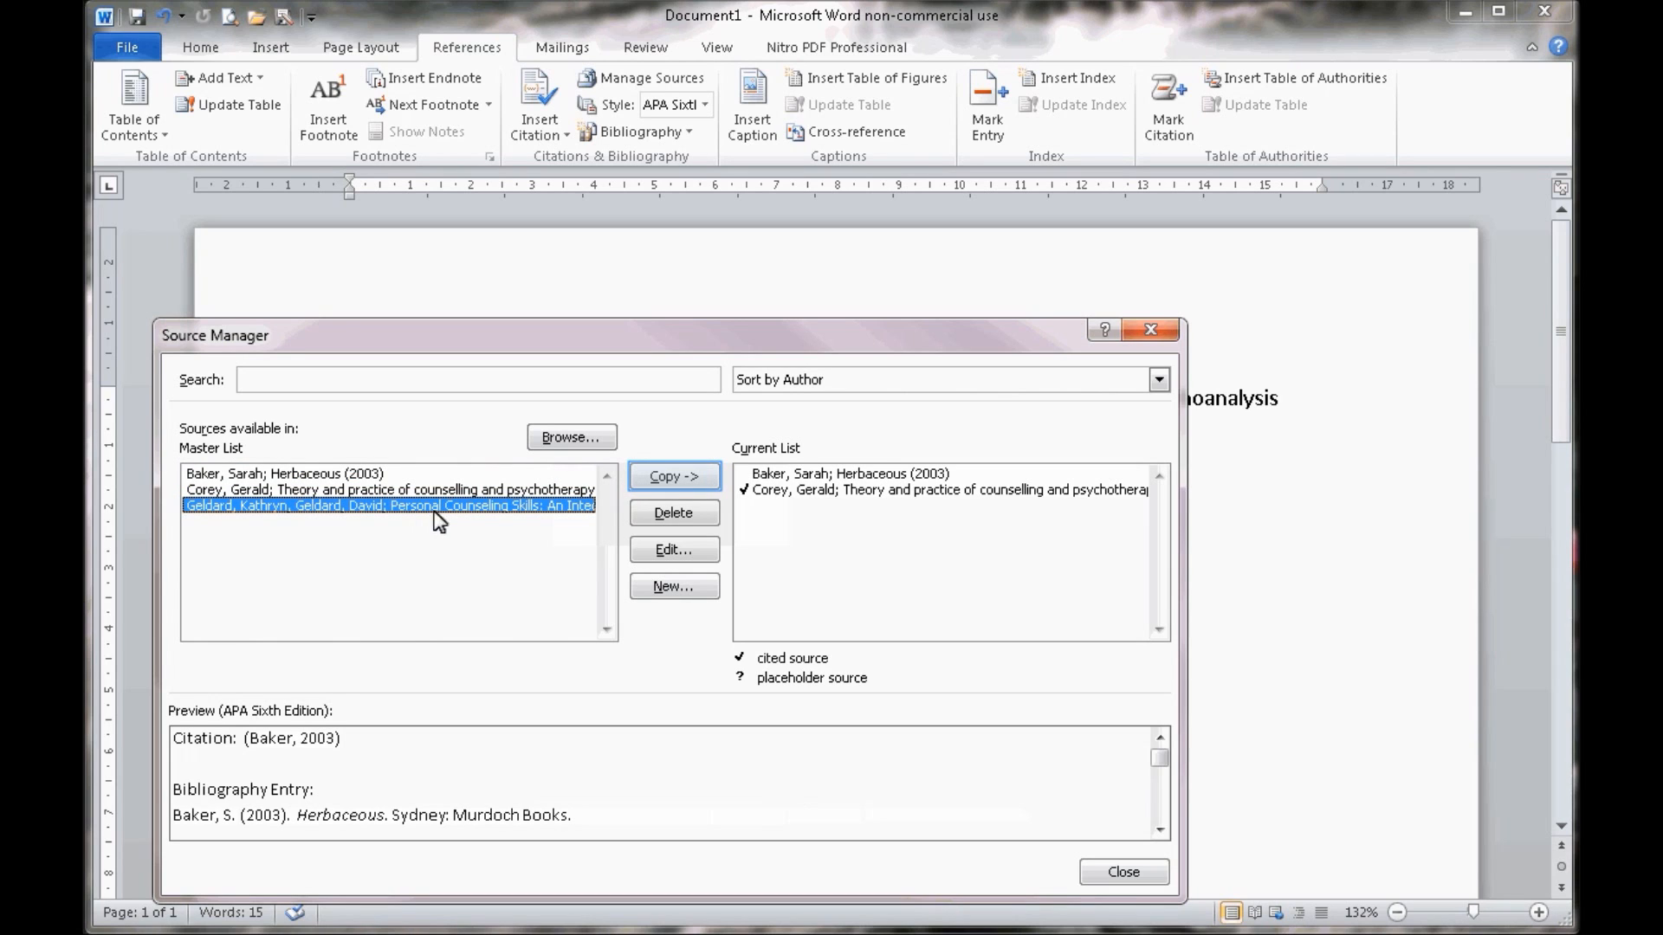
pyautogui.click(666, 476)
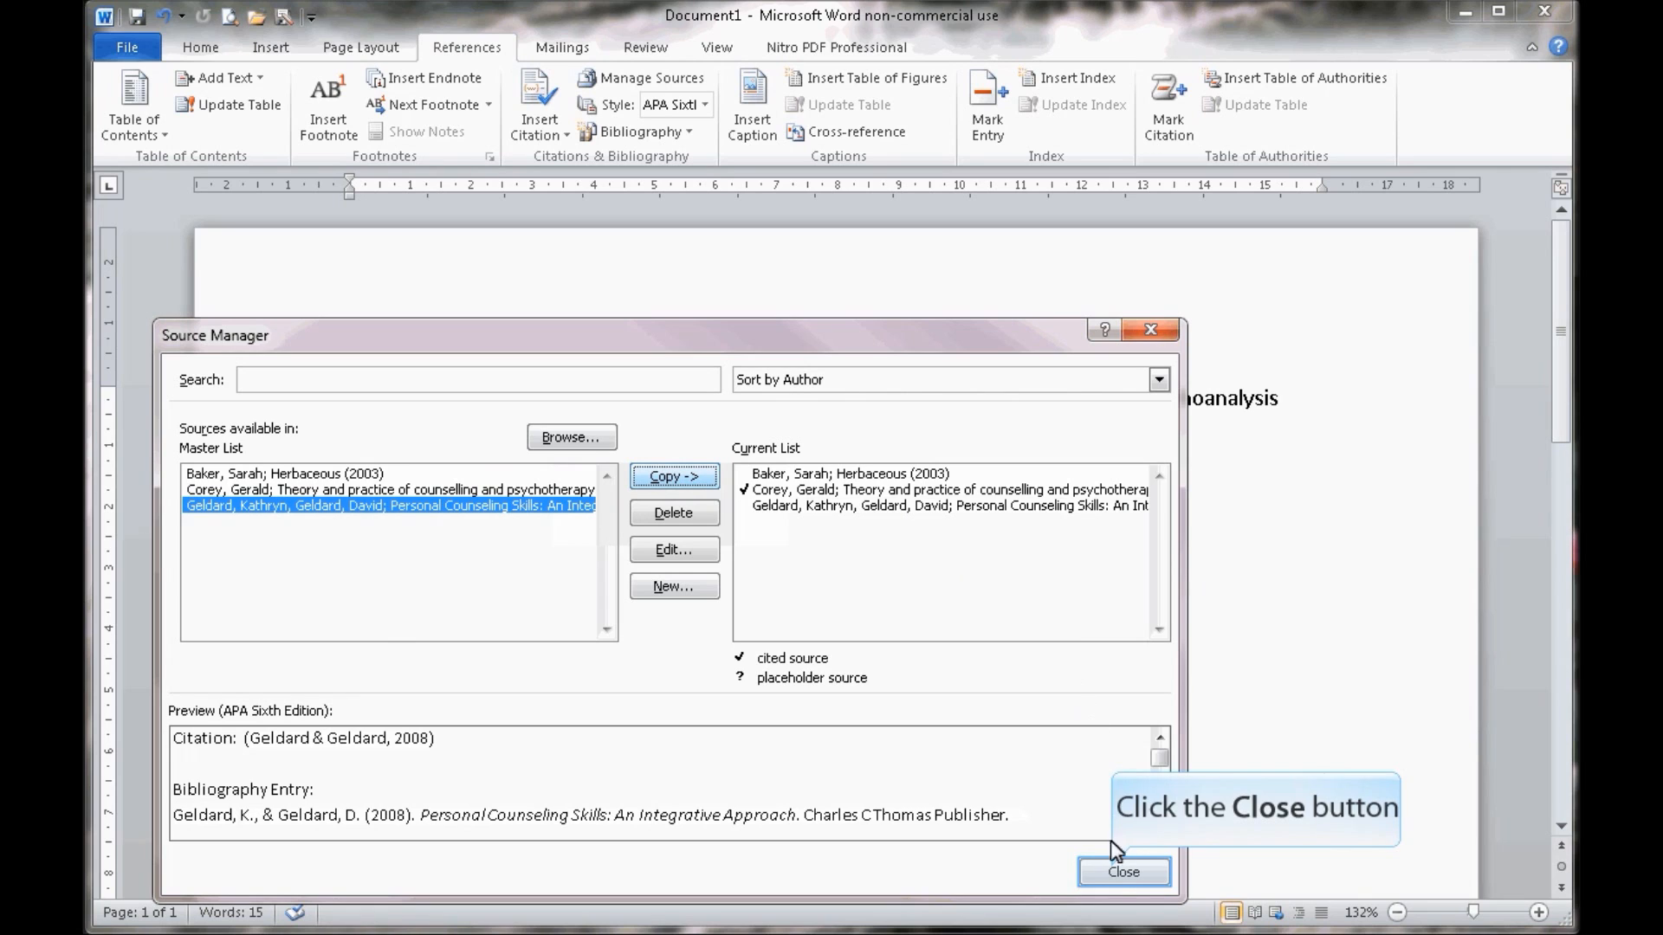
pyautogui.click(1123, 872)
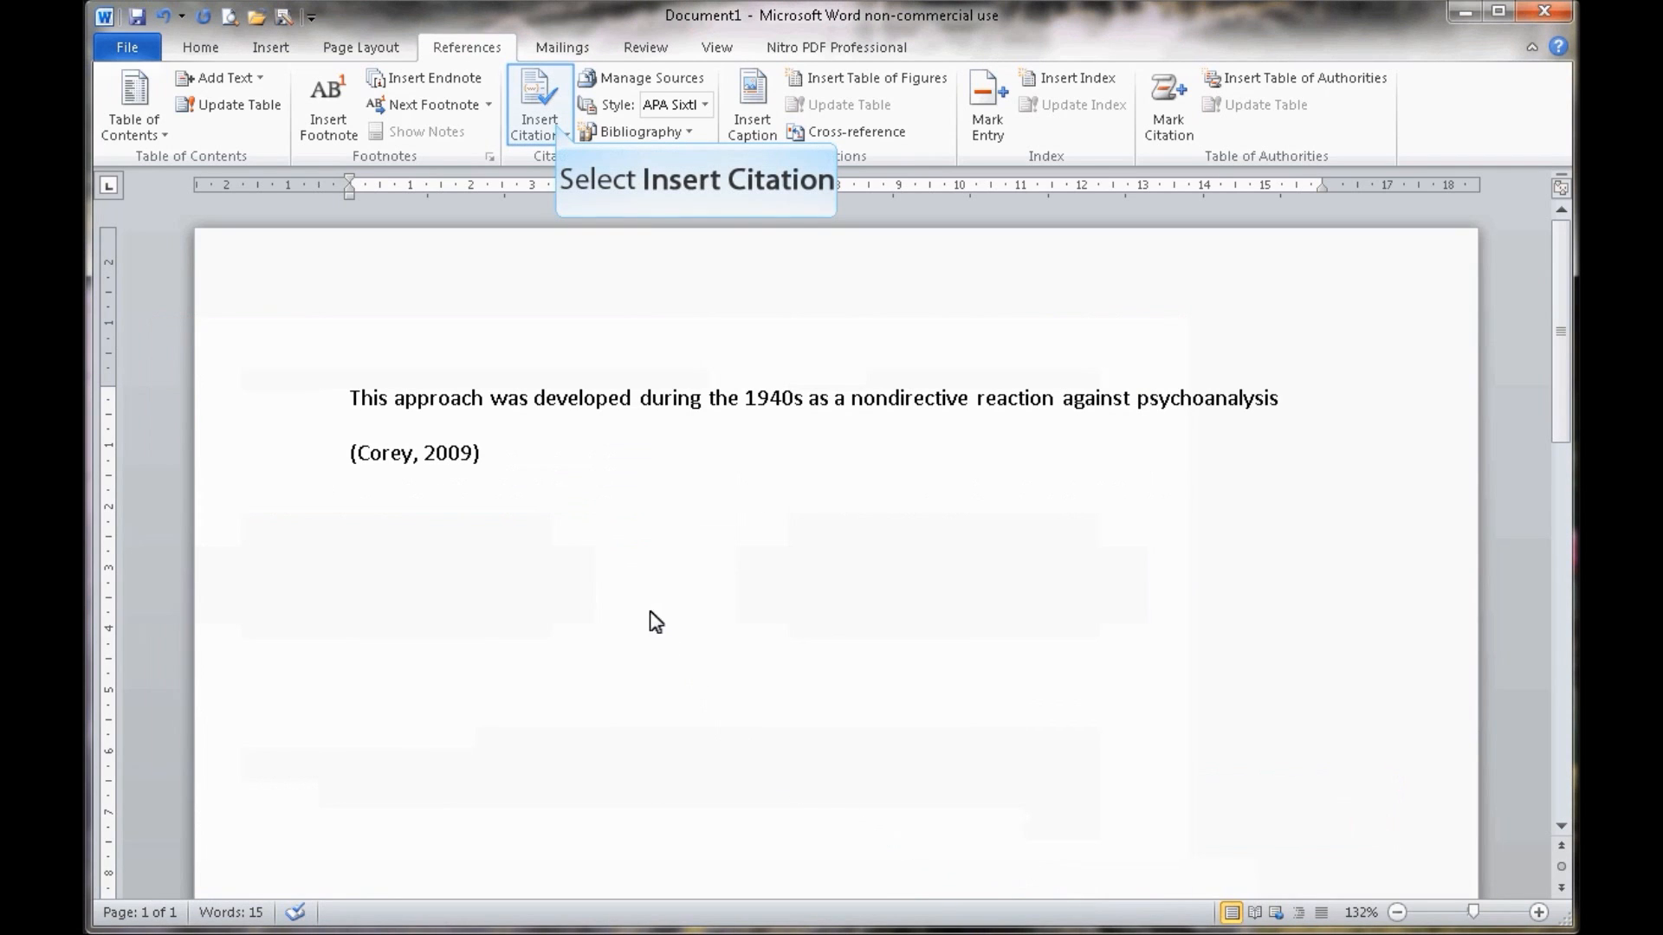
pyautogui.click(558, 132)
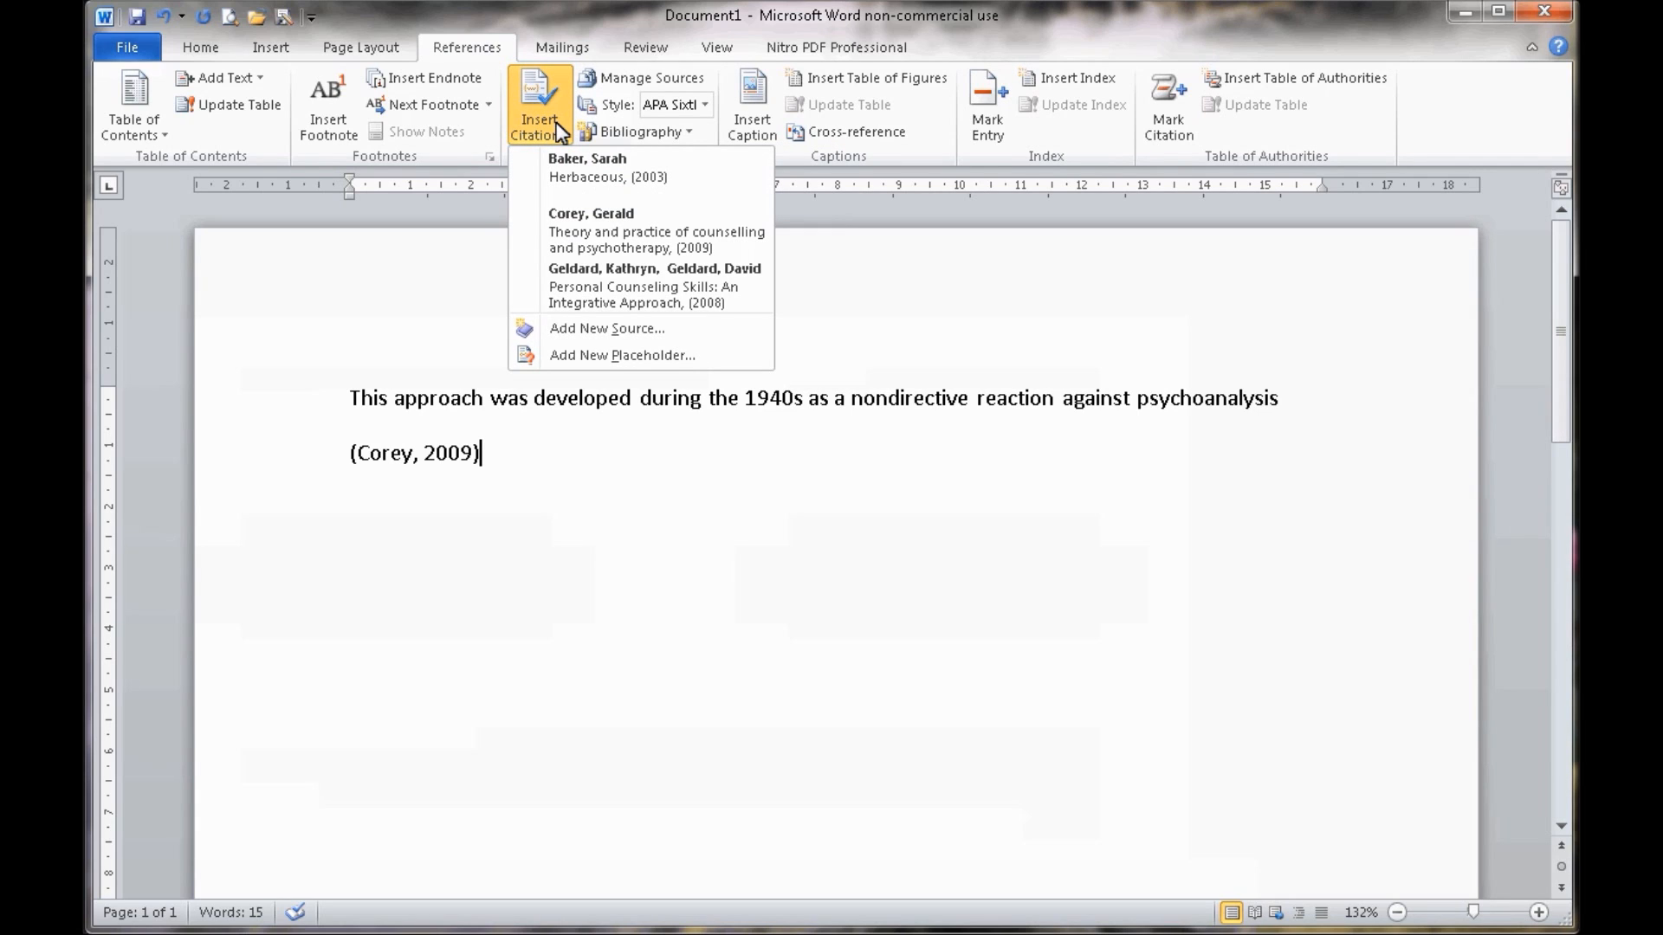
pyautogui.click(559, 133)
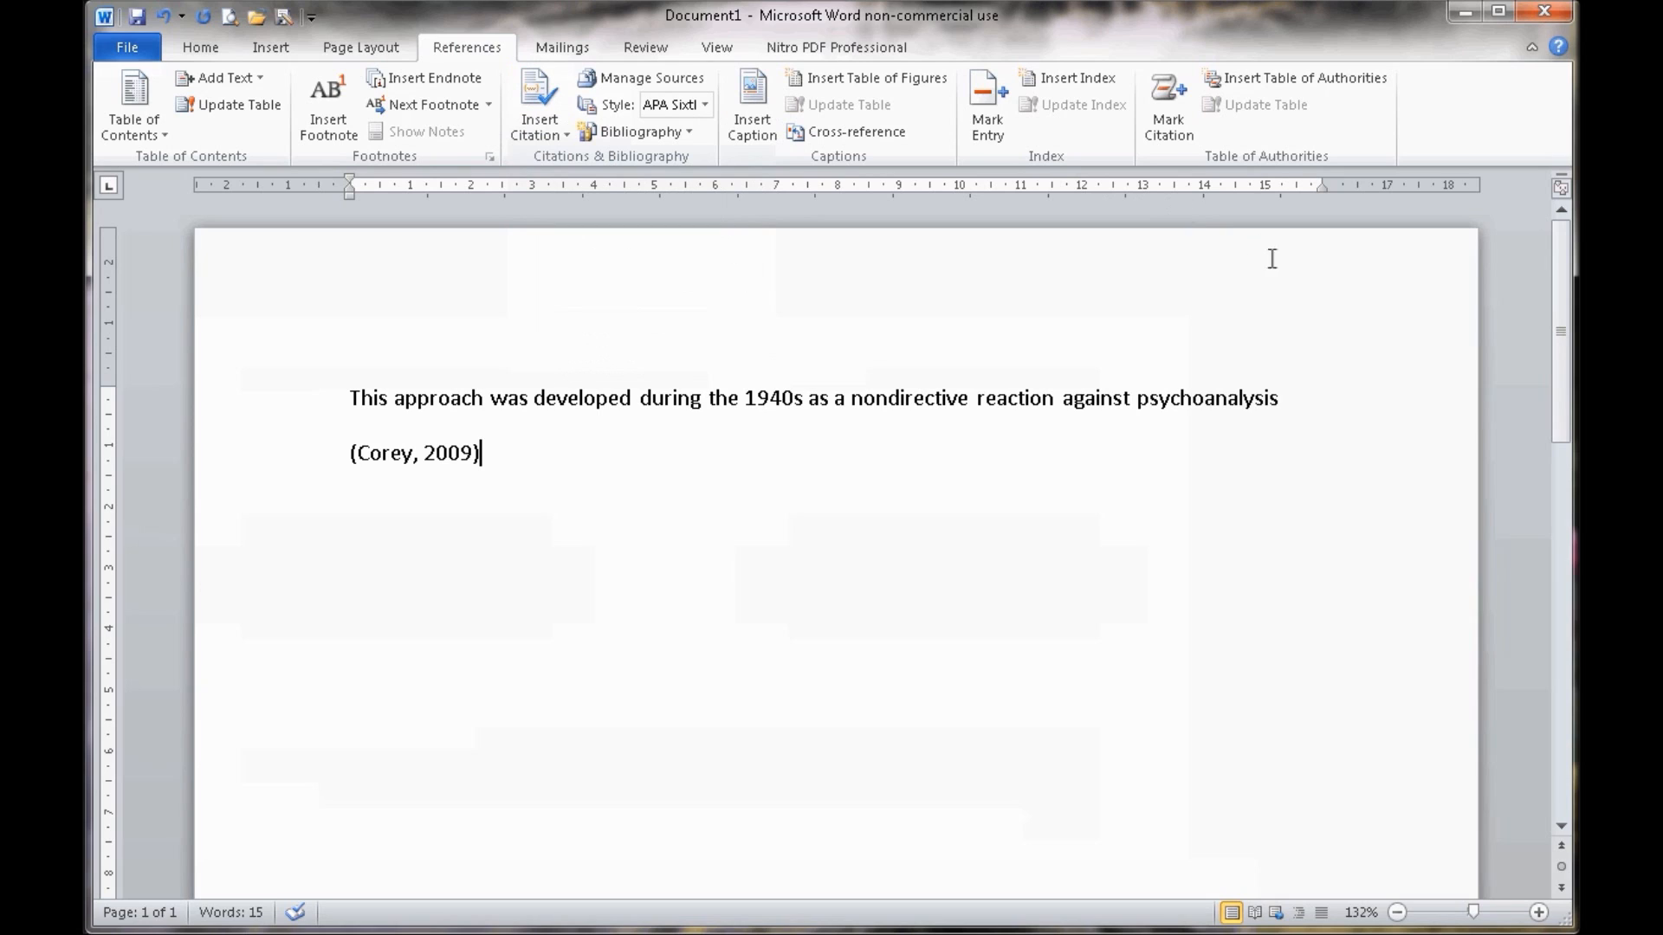
# - Insert a page break after the citation and add the built-in Bibliography on the new page
pyautogui.hotkey('ctrl', 'Return')
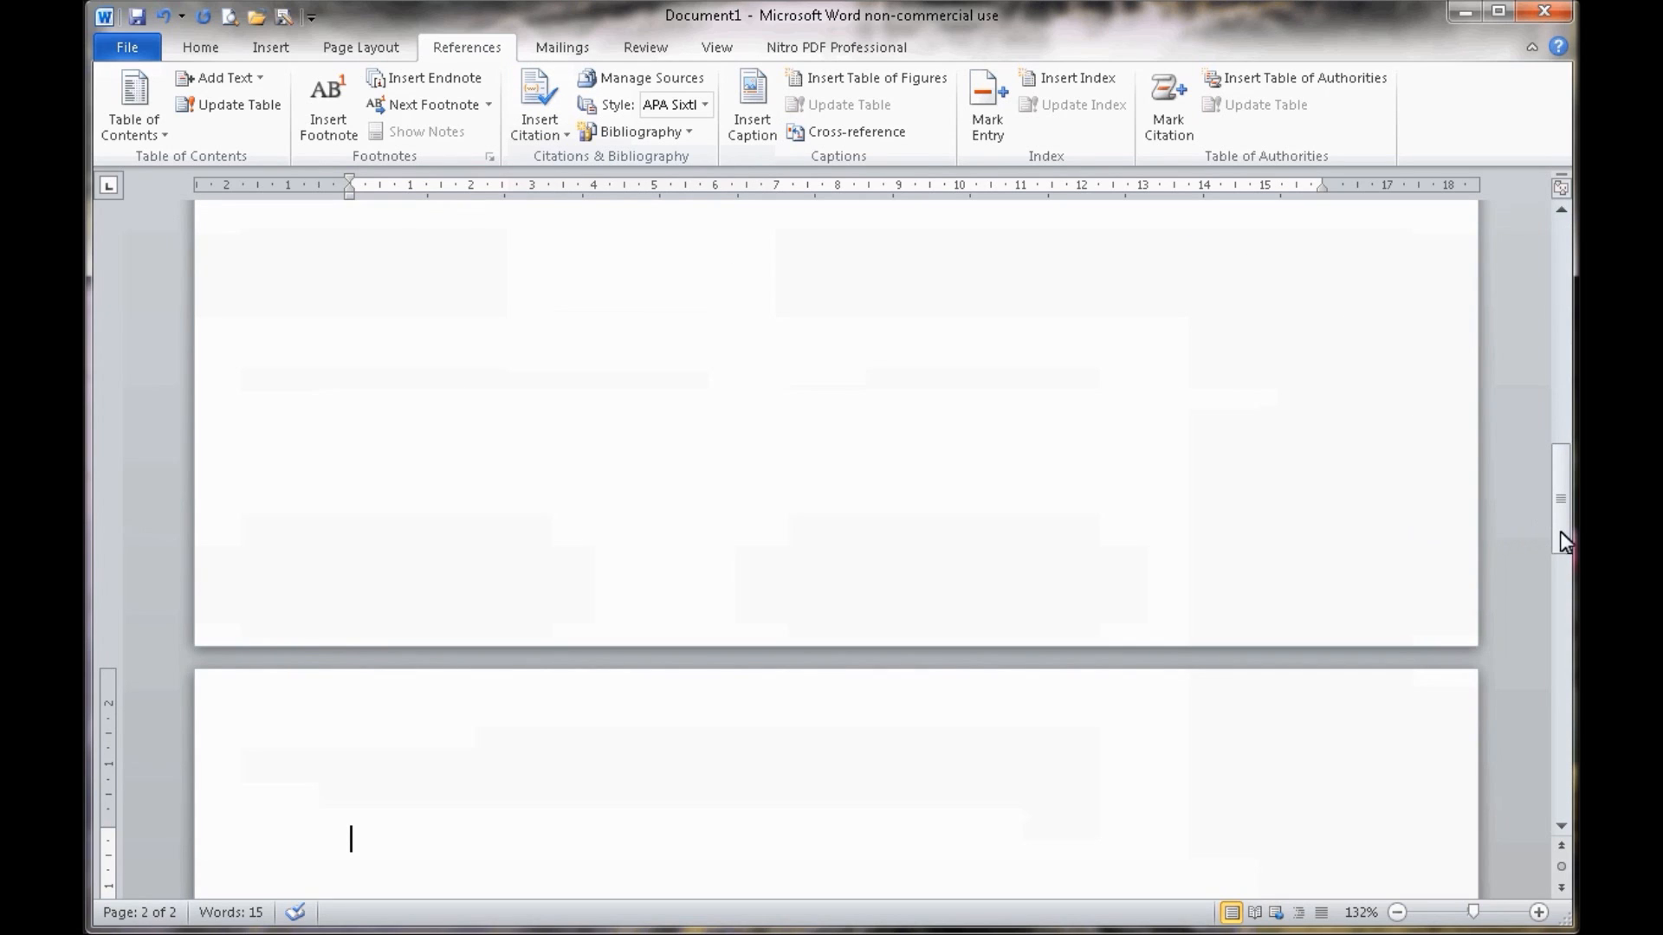
pyautogui.moveTo(1561, 533); pyautogui.dragTo(1558, 603)
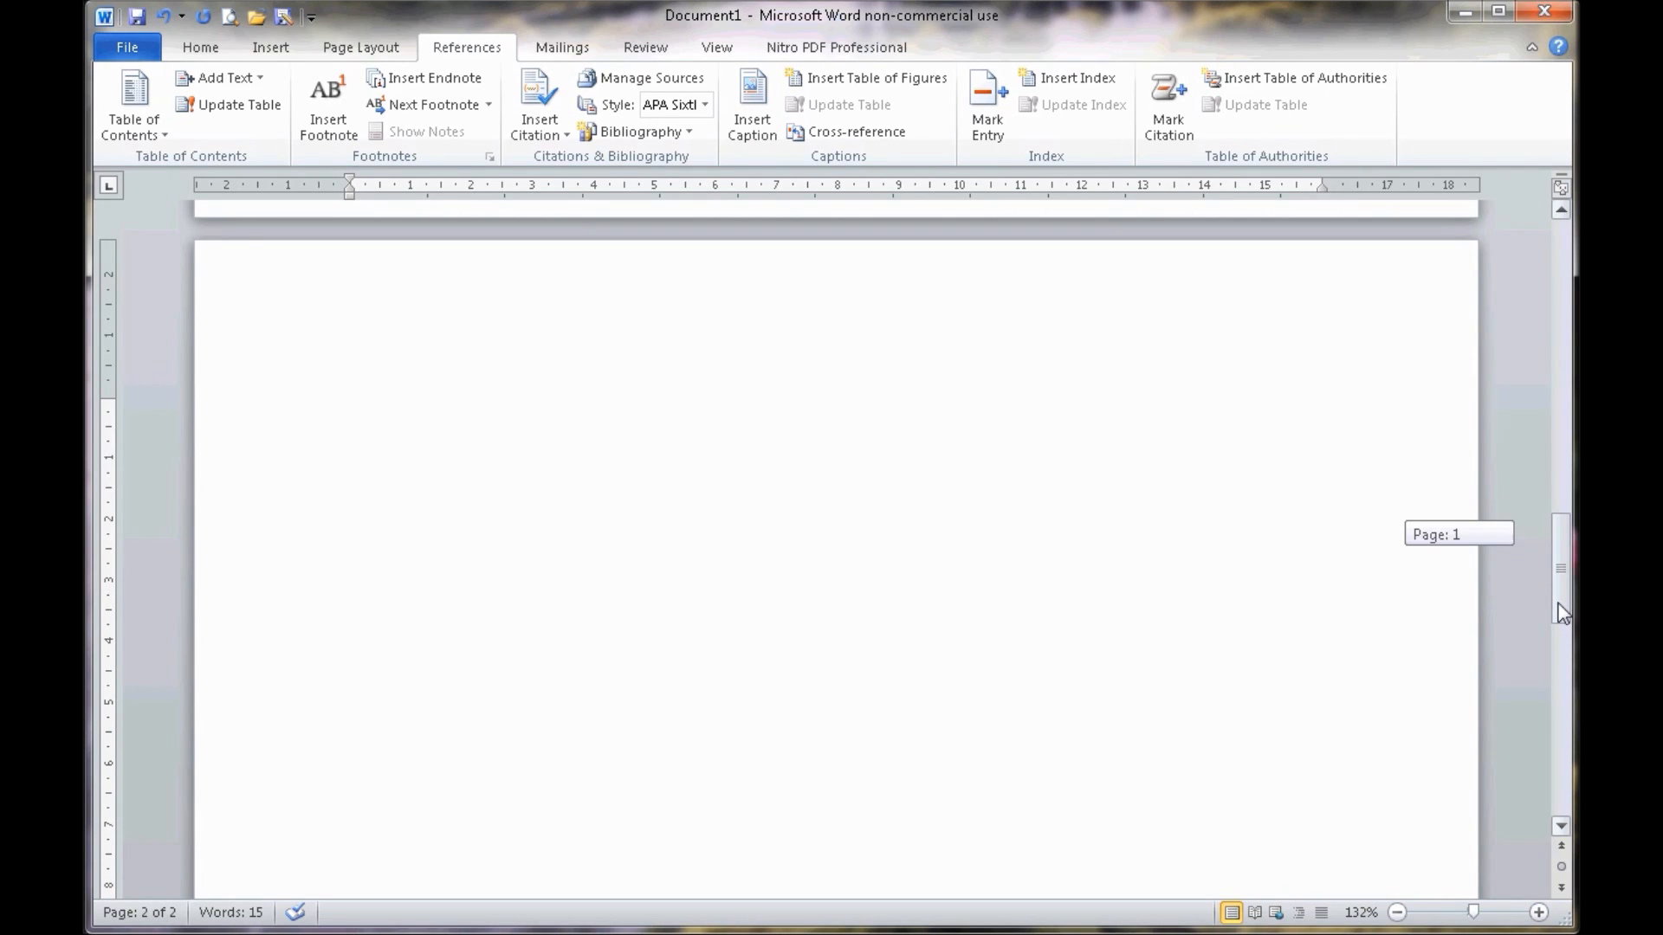
pyautogui.moveTo(1561, 613); pyautogui.dragTo(1560, 611)
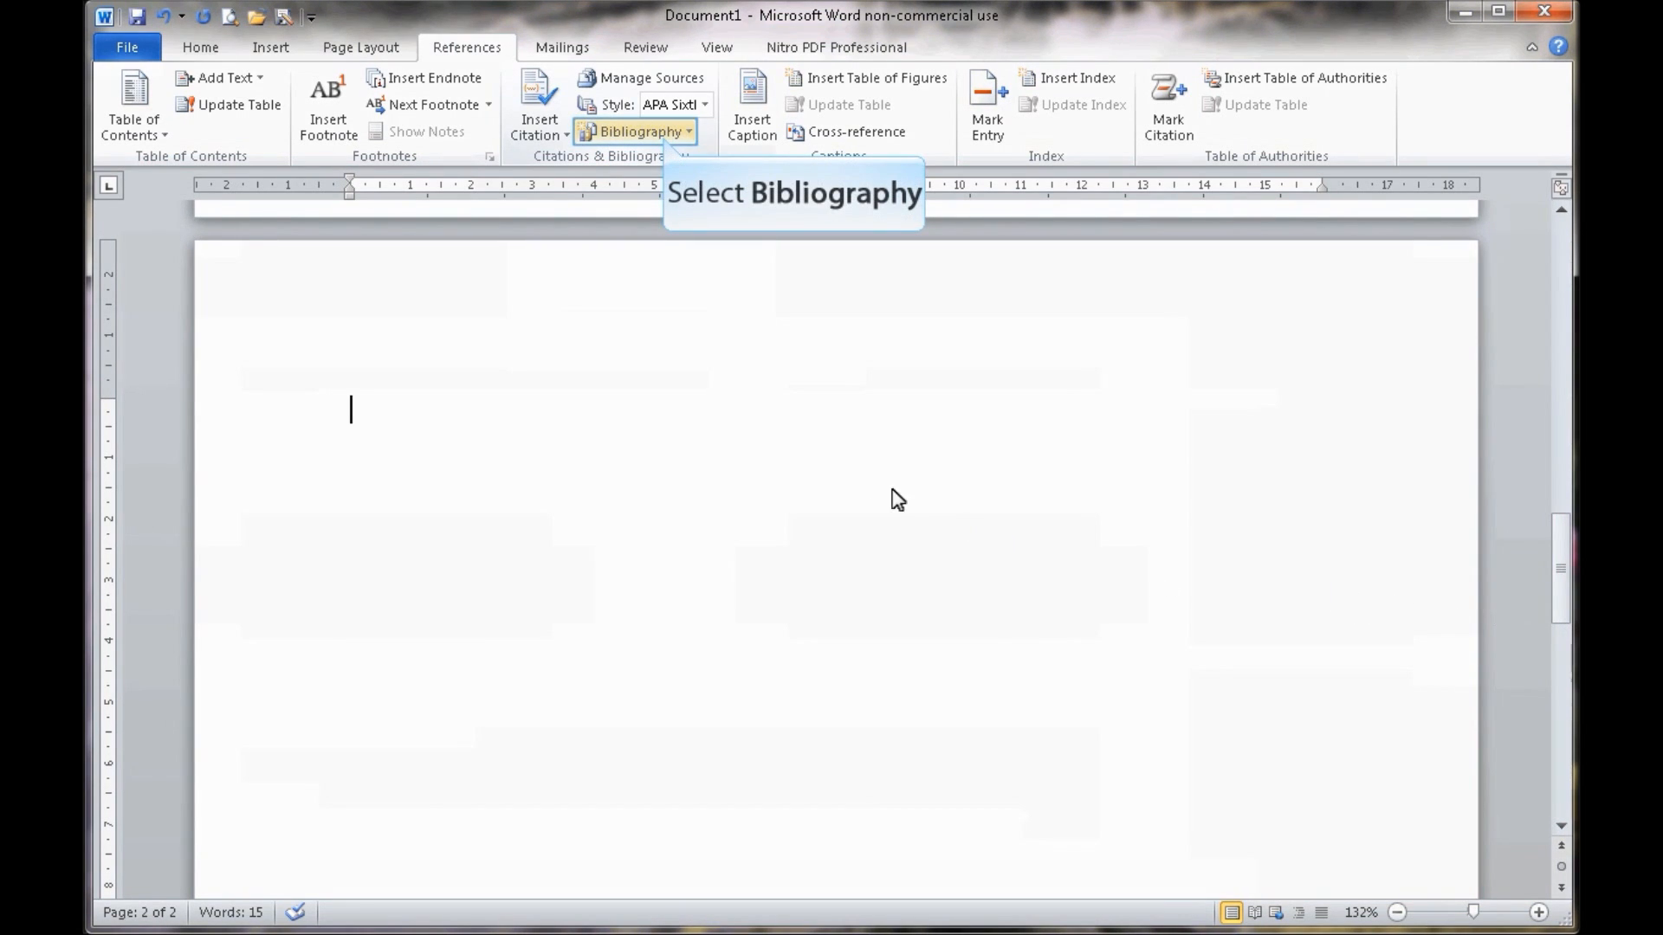
pyautogui.click(664, 138)
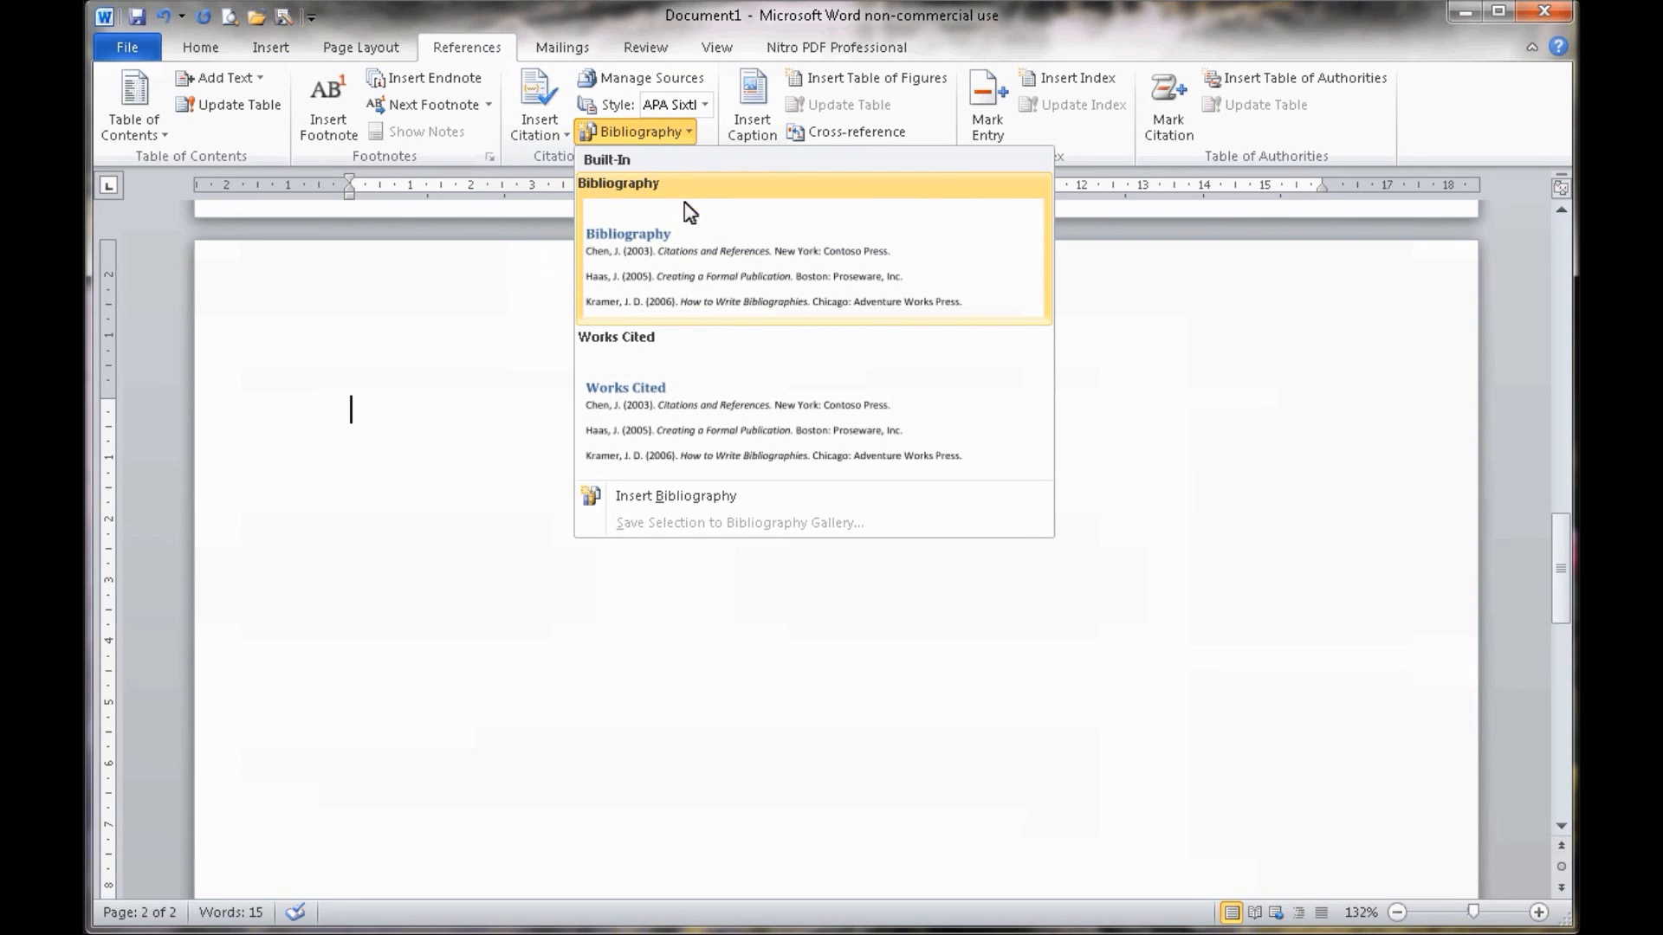
pyautogui.click(685, 244)
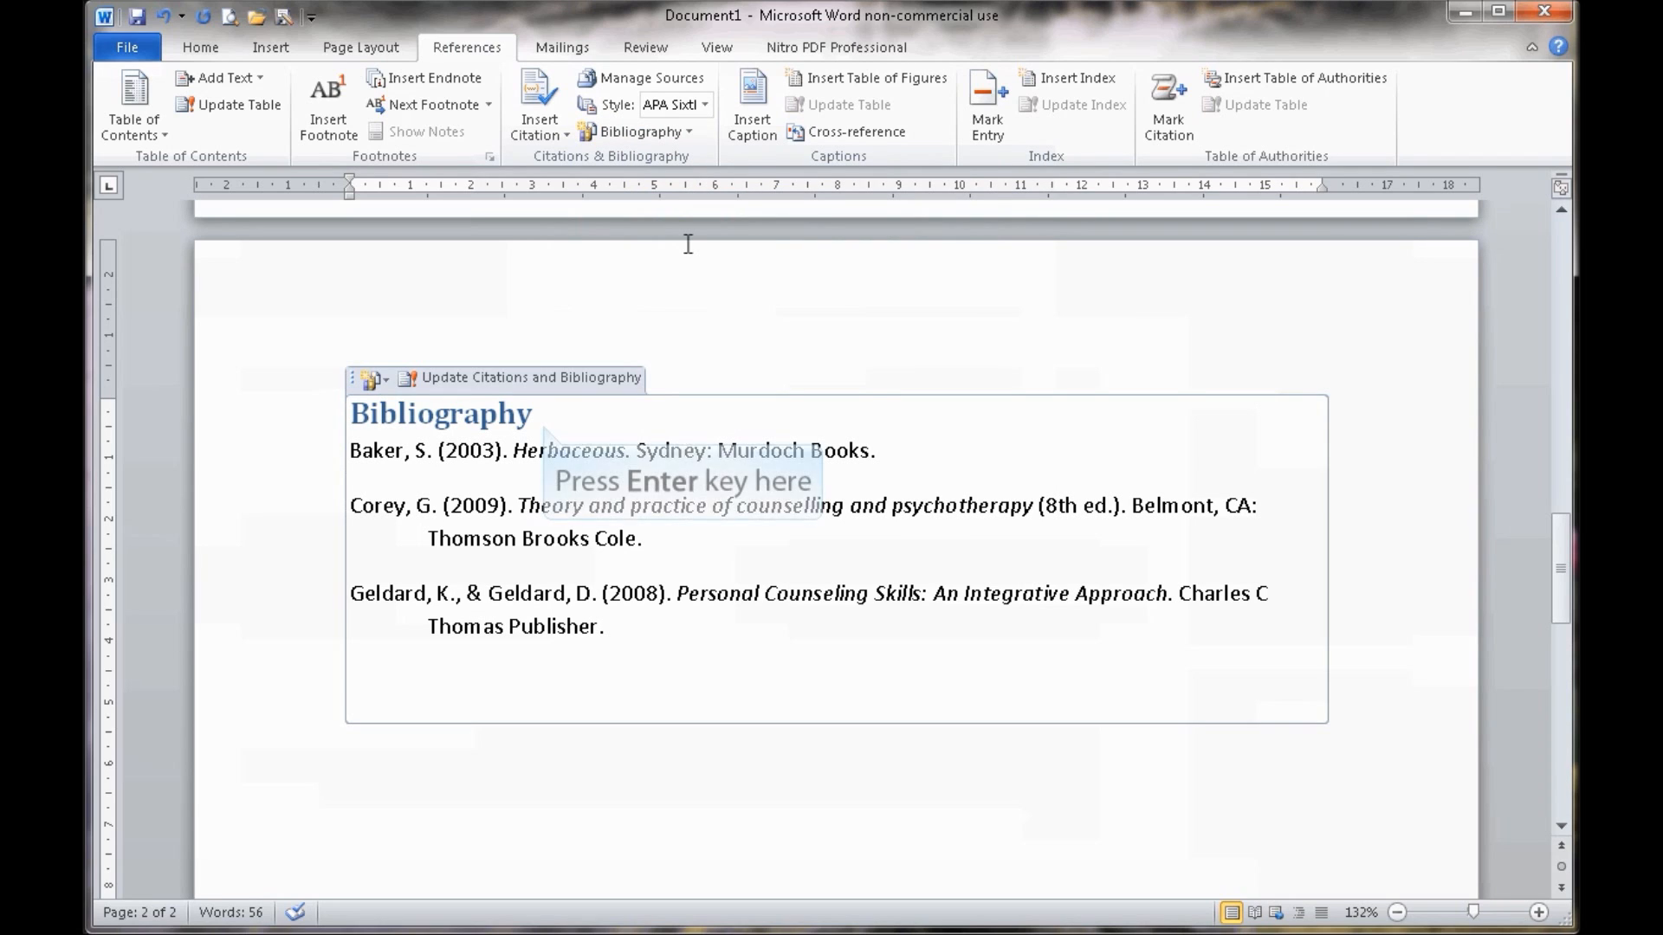
# - Add a blank line below the Bibliography heading and apply numbering to the three bibliography entries
pyautogui.click(556, 413)
pyautogui.press('Return')
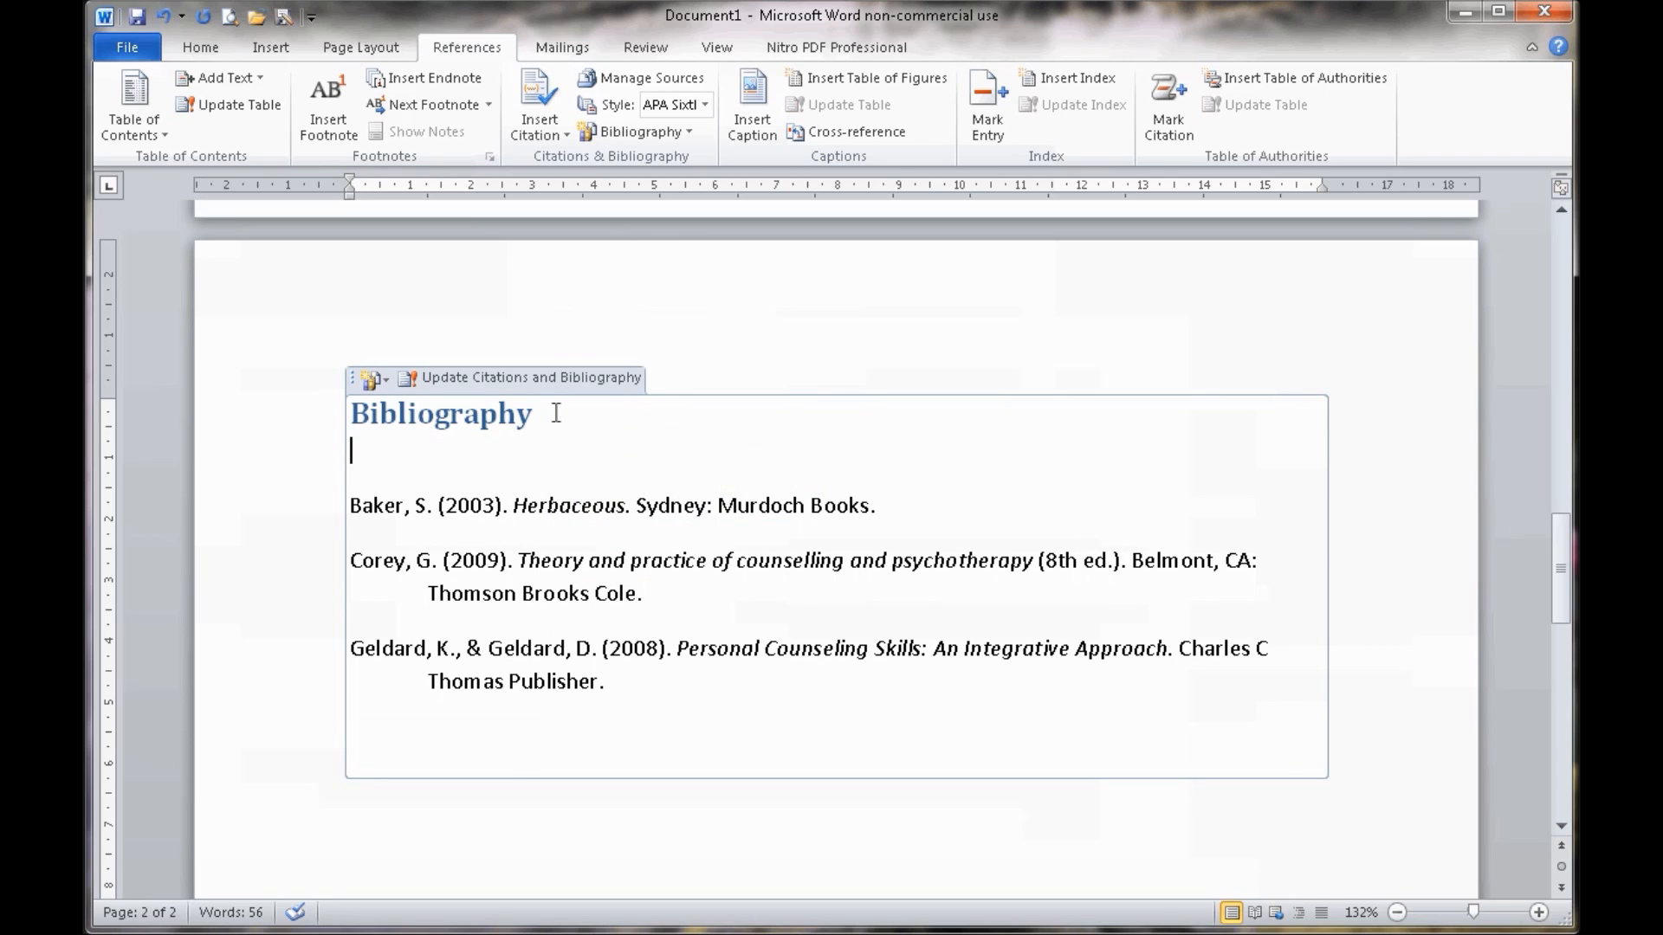
pyautogui.moveTo(351, 502)
pyautogui.mouseDown()
pyautogui.moveTo(519, 597)
pyautogui.moveTo(611, 680)
pyautogui.mouseUp()
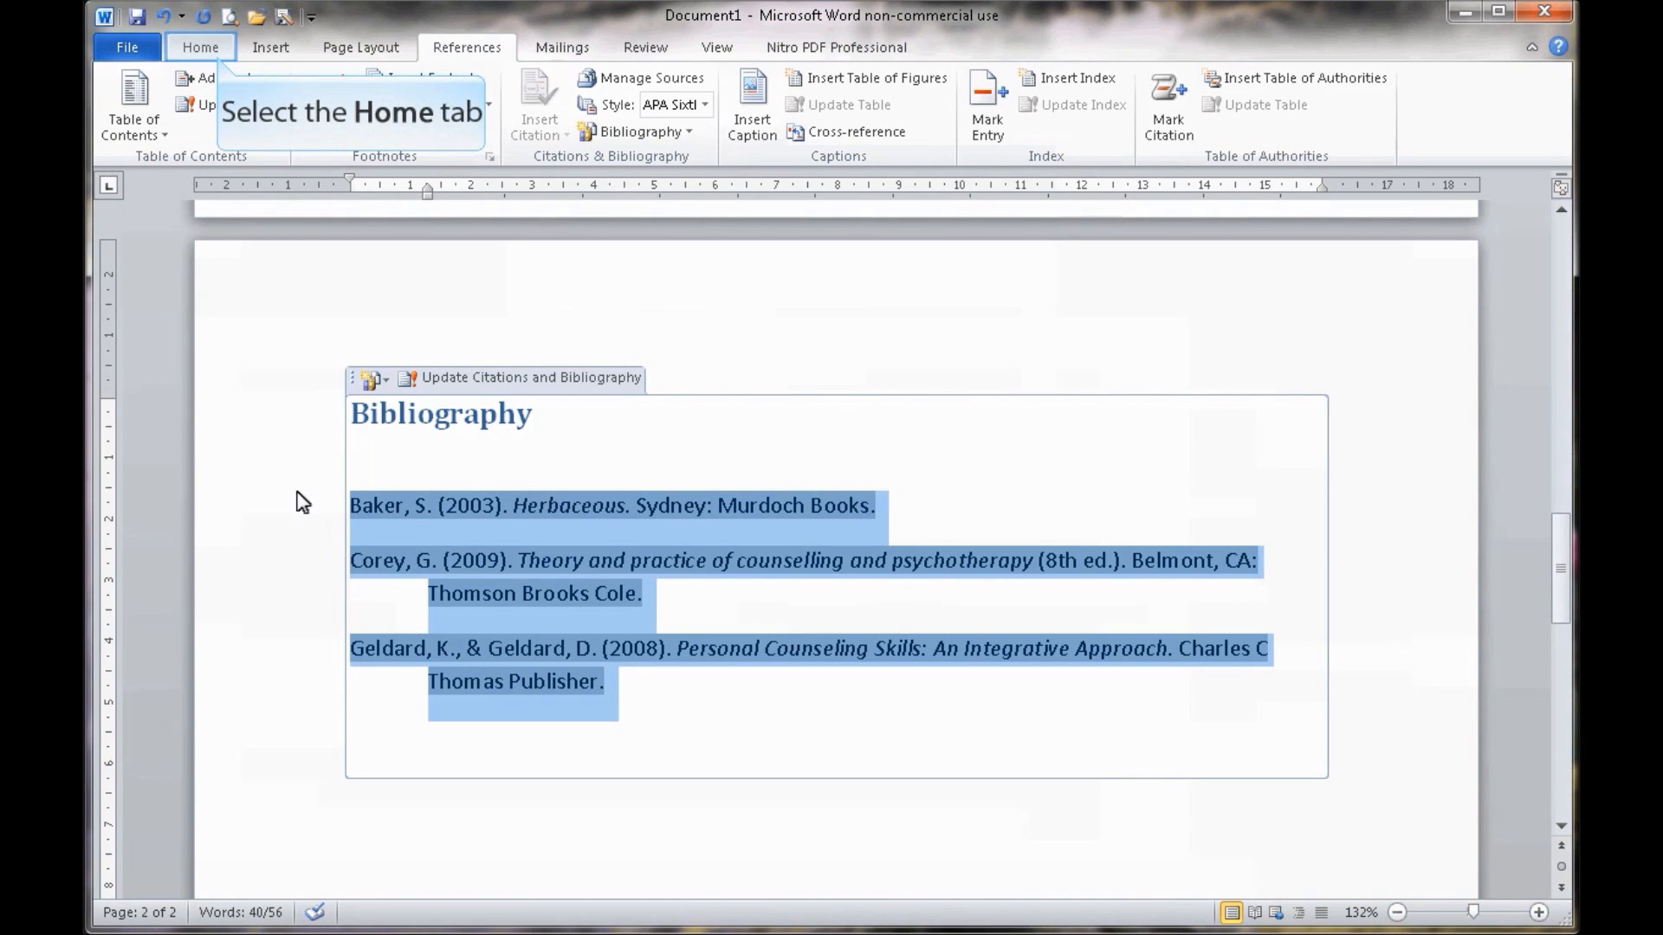
pyautogui.click(212, 52)
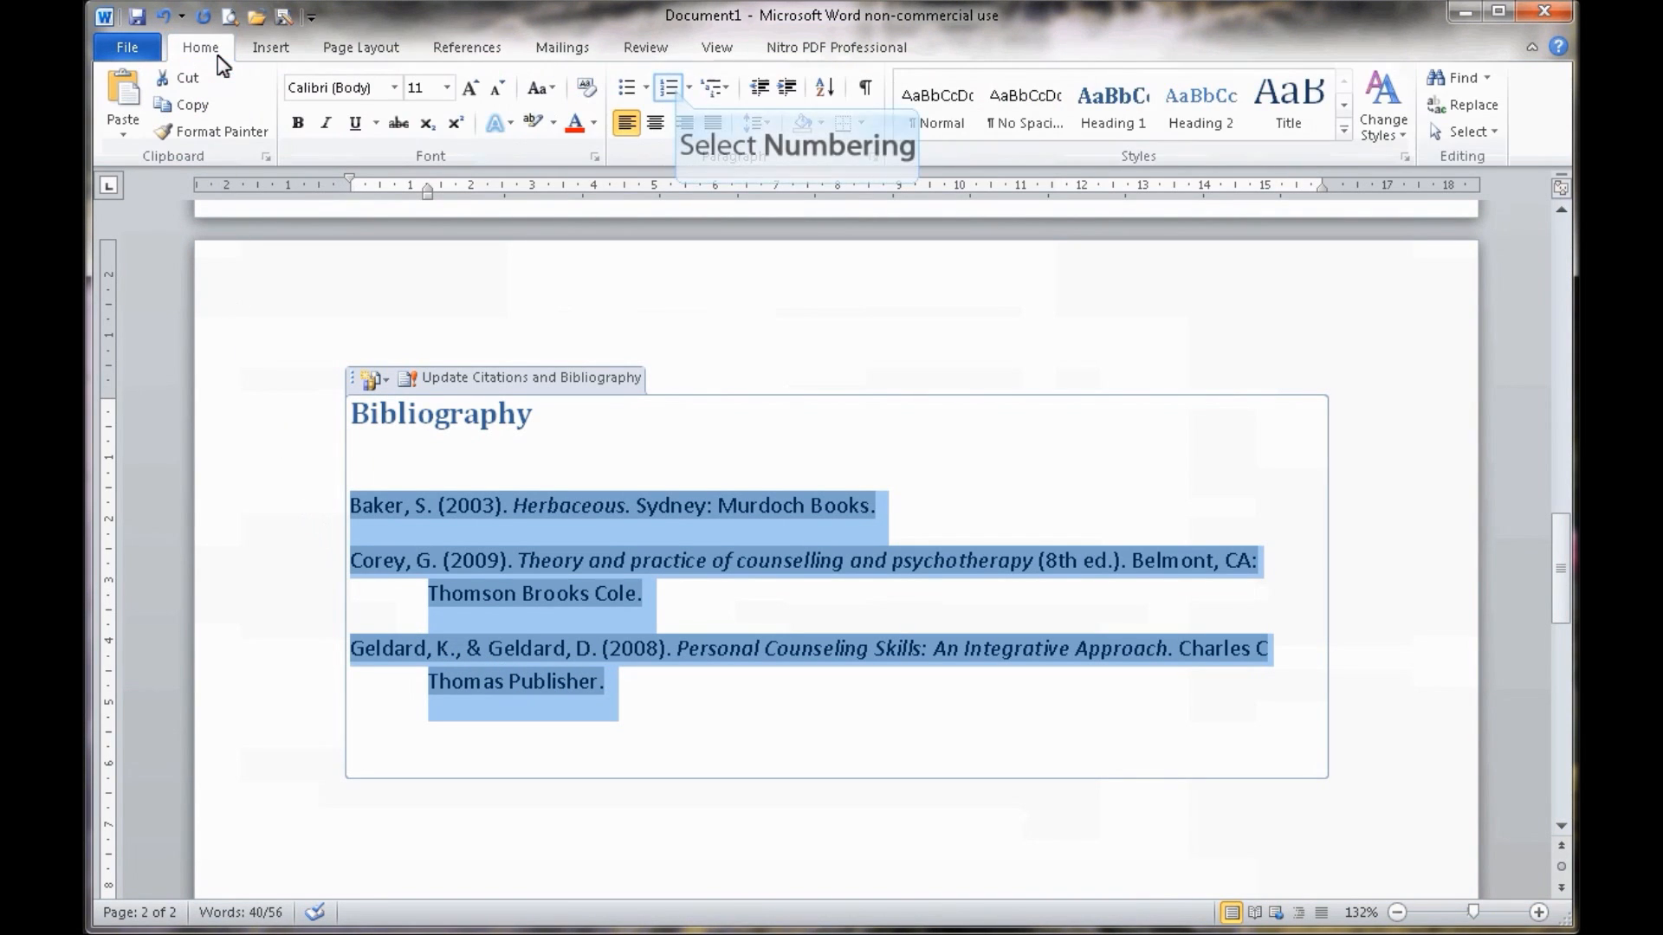
pyautogui.click(670, 88)
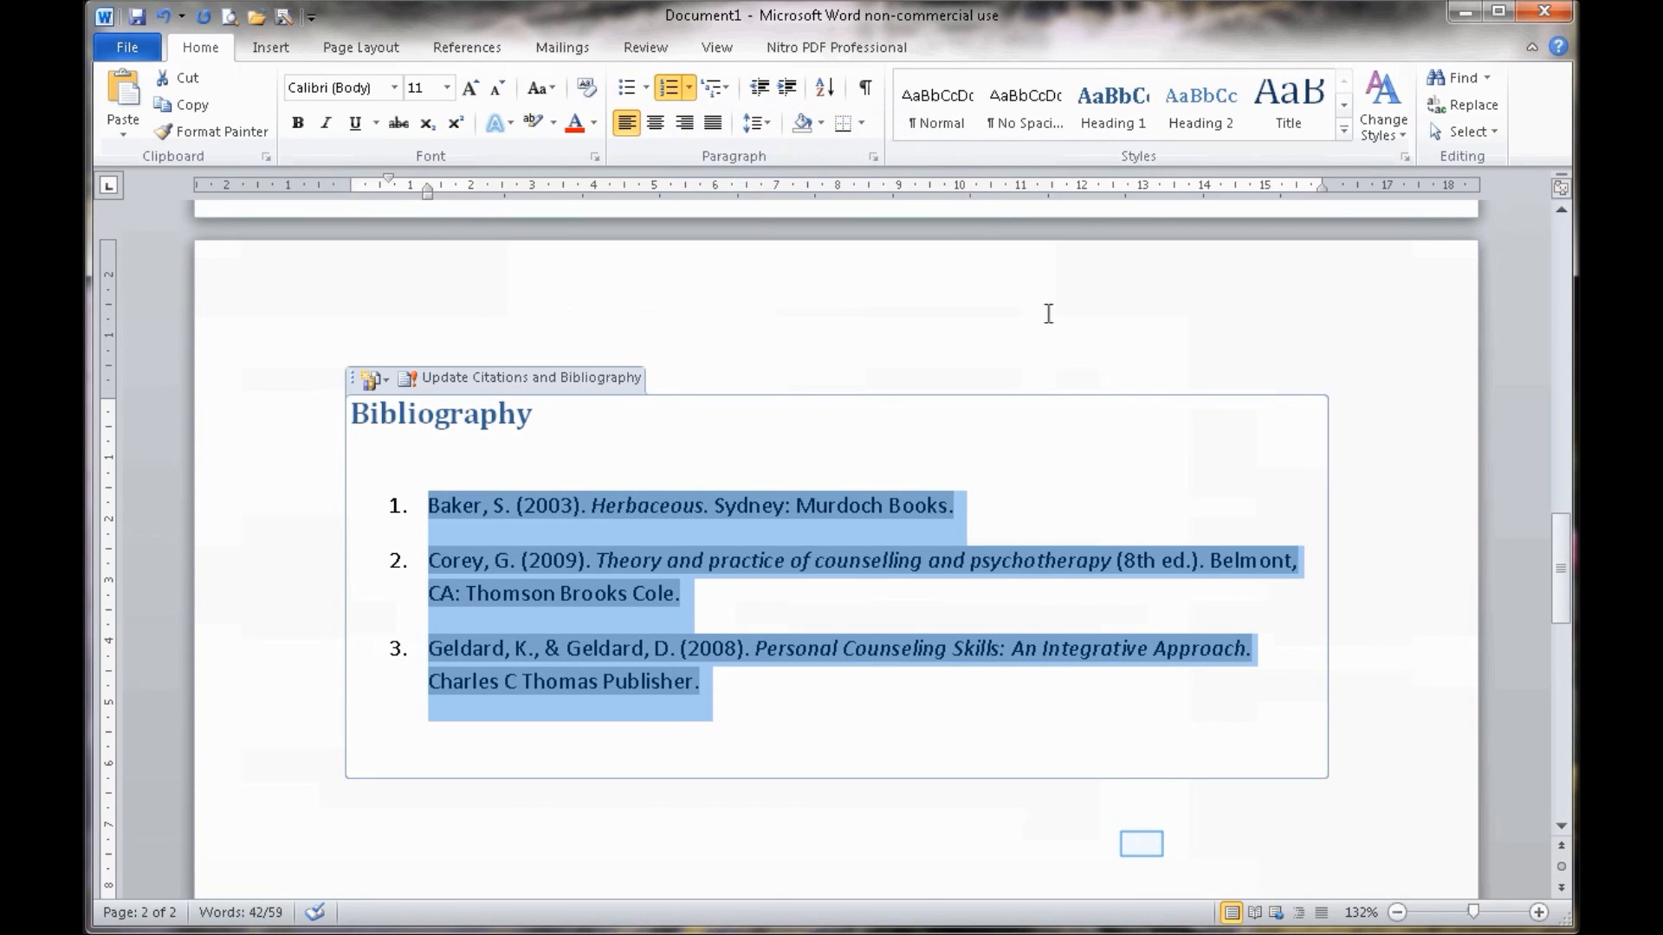
pyautogui.click(1146, 853)
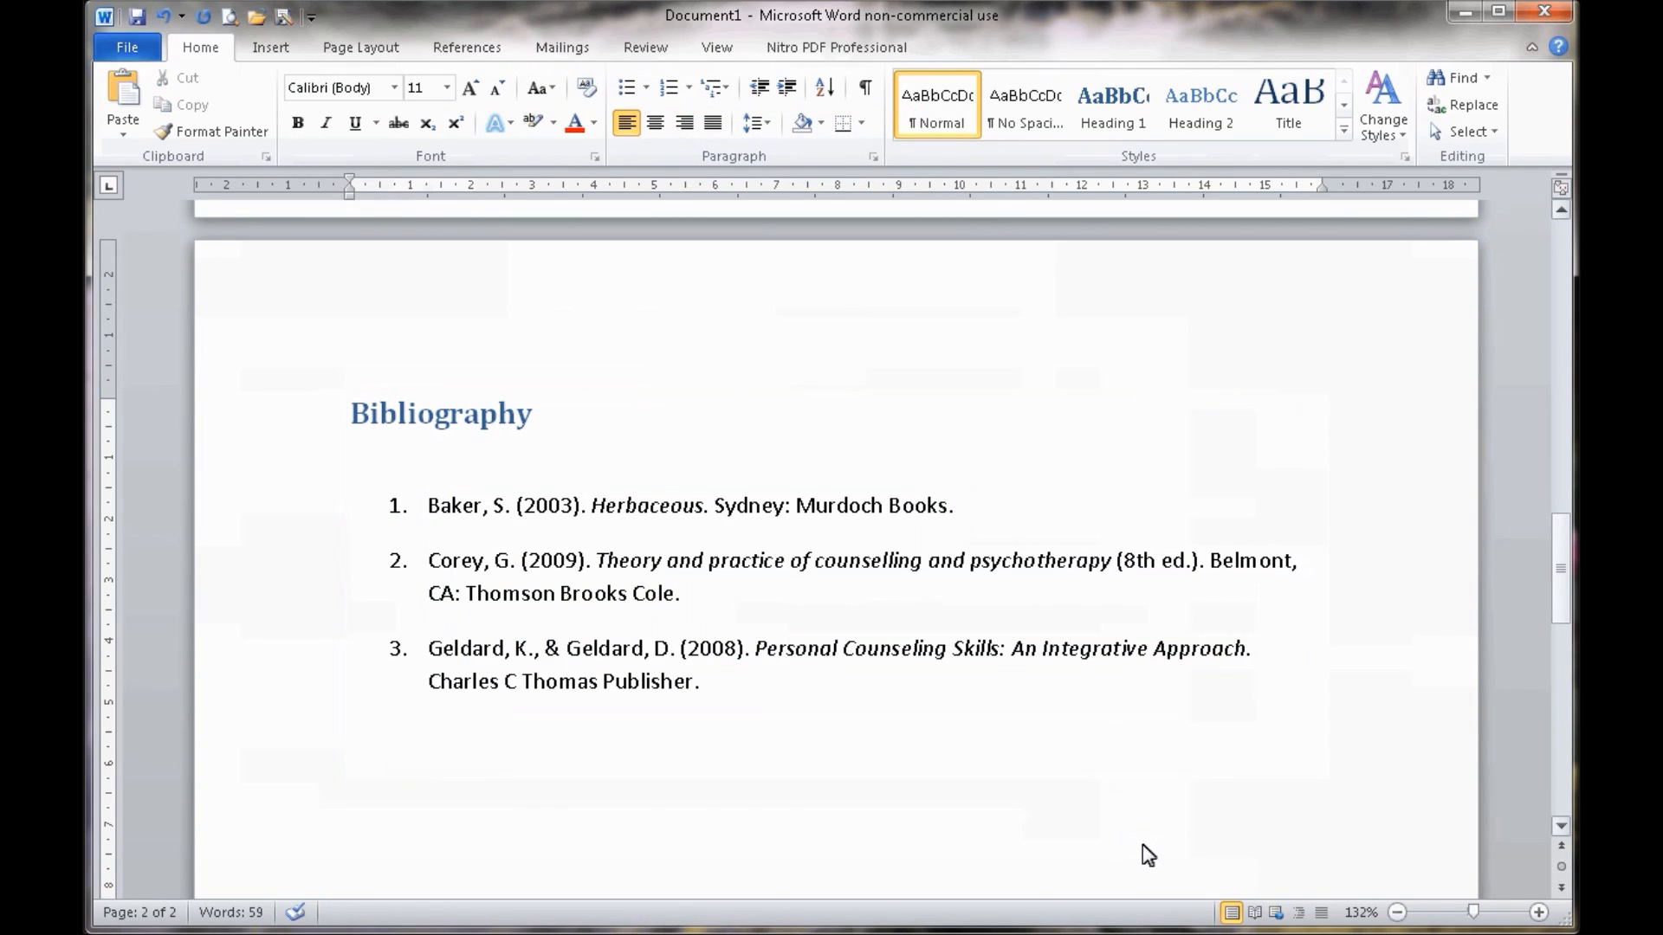